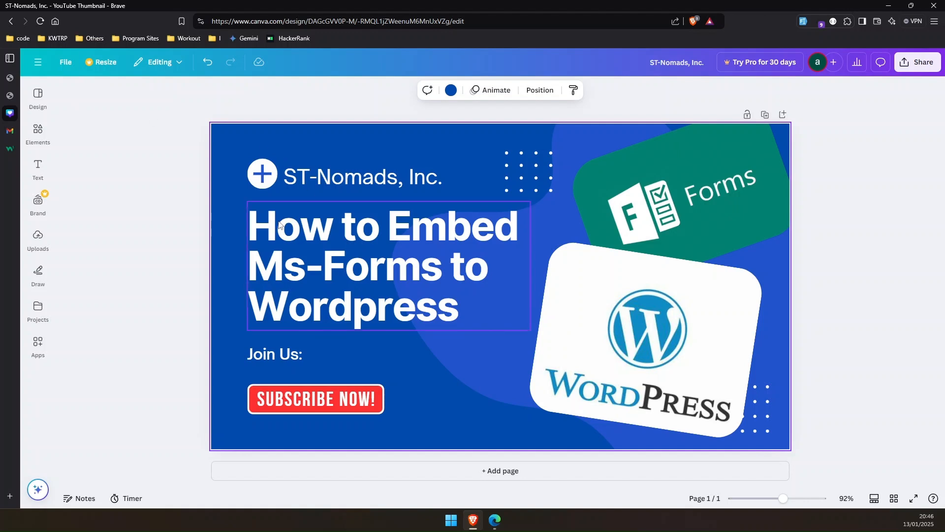
Step: Switch to the browser tab with the WordPress editor for the About page
{"action": "left_click", "coordinate": [38, 132]}
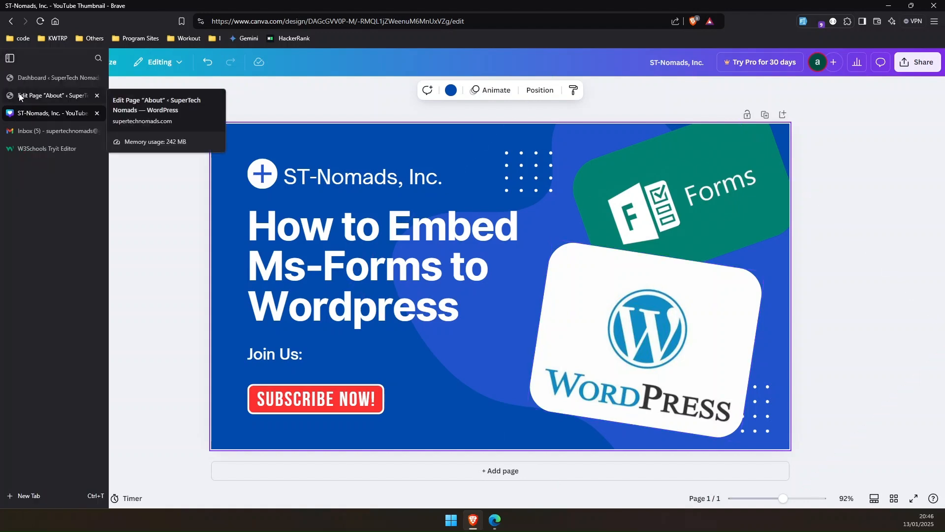
{"action": "left_click", "coordinate": [34, 96]}
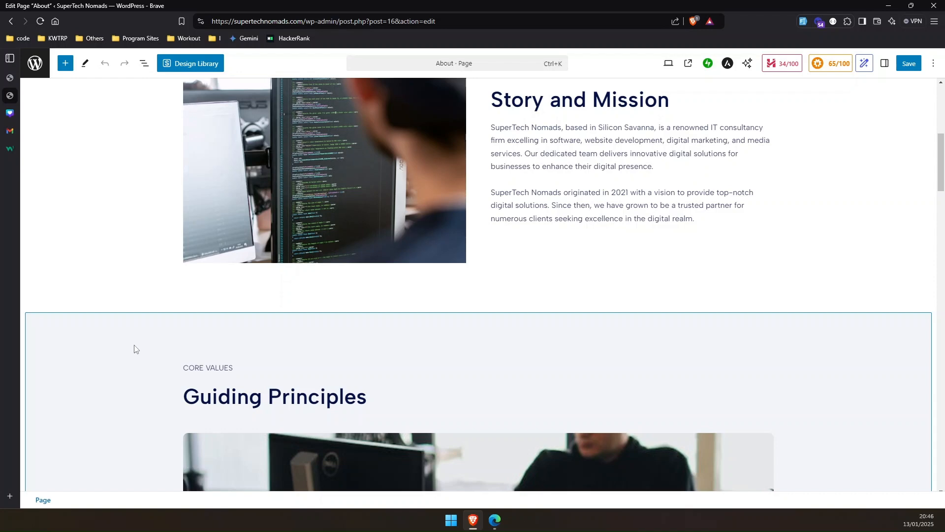
{"action": "scroll", "coordinate": [138, 338], "scroll_direction": "up", "scroll_amount": 5}
{"action": "scroll", "coordinate": [138, 338], "scroll_direction": "down", "scroll_amount": 5}
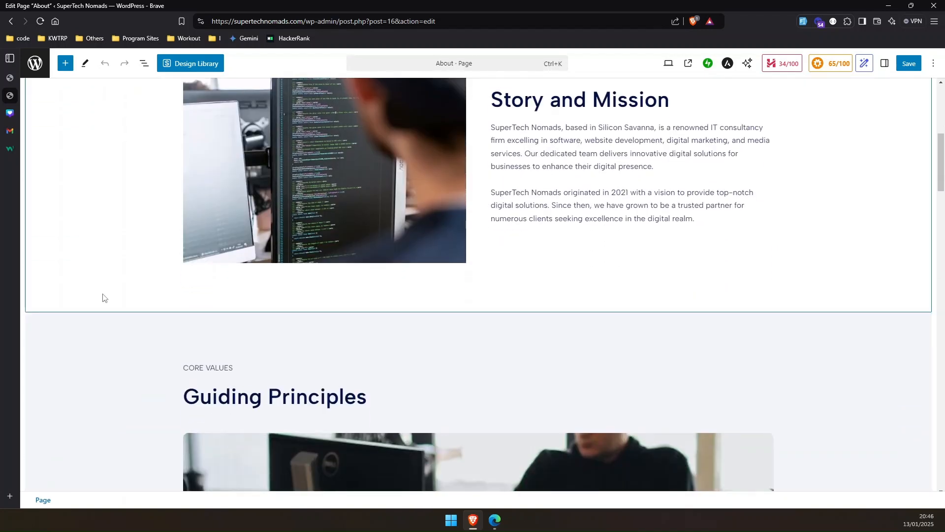
Step: Open the list view and select the container holding the Story and Mission section
{"action": "left_click", "coordinate": [192, 310]}
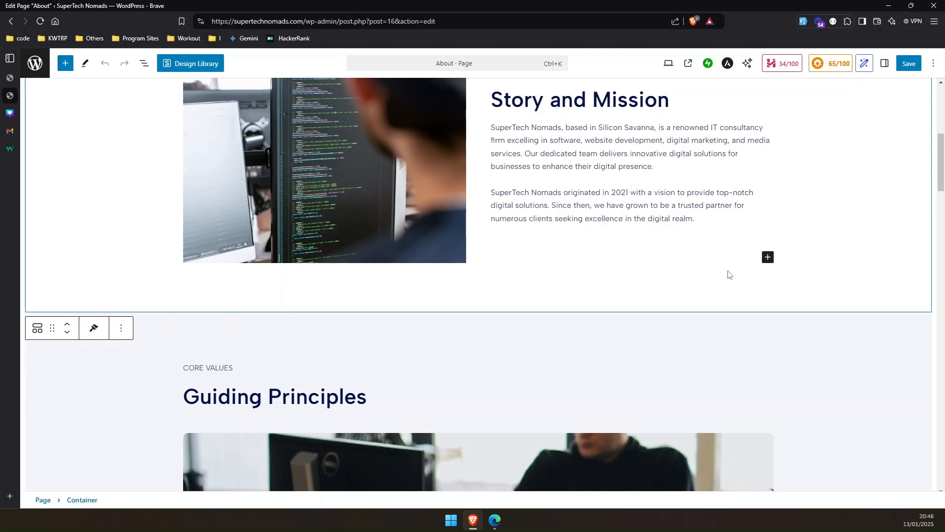
{"action": "scroll", "coordinate": [425, 338], "scroll_direction": "down", "scroll_amount": 4}
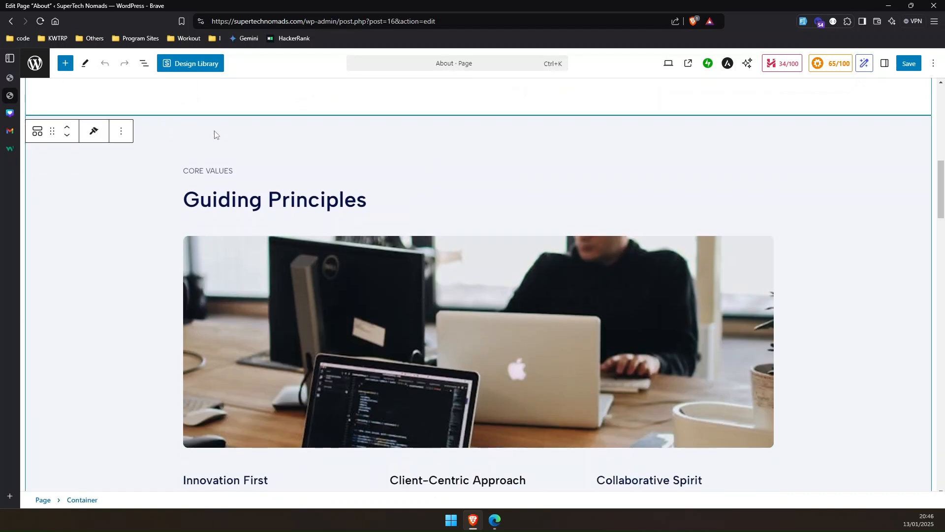
{"action": "scroll", "coordinate": [231, 166], "scroll_direction": "up", "scroll_amount": 3}
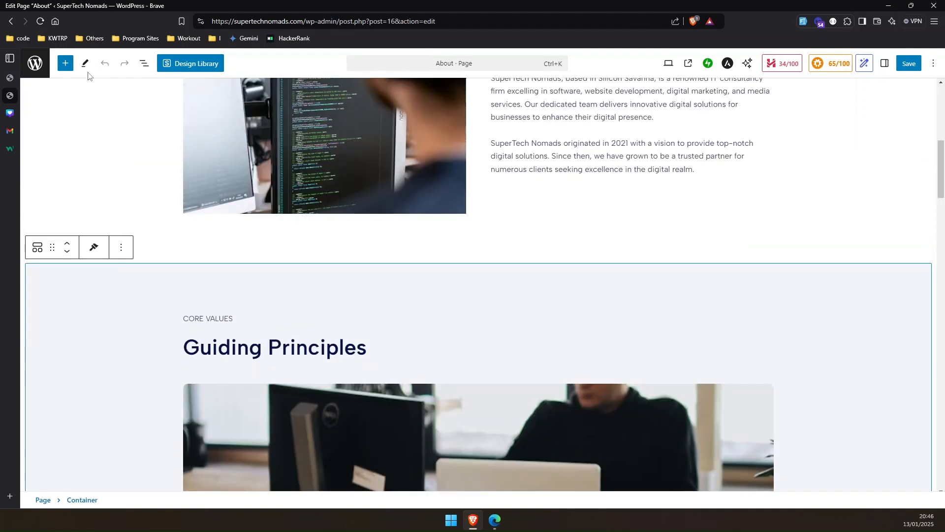
{"action": "left_click", "coordinate": [144, 63]}
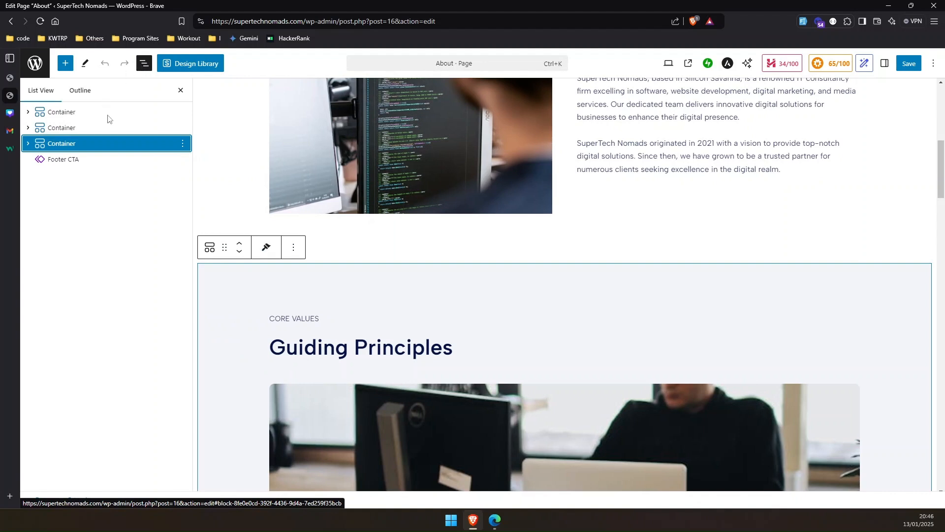
{"action": "left_click", "coordinate": [825, 250]}
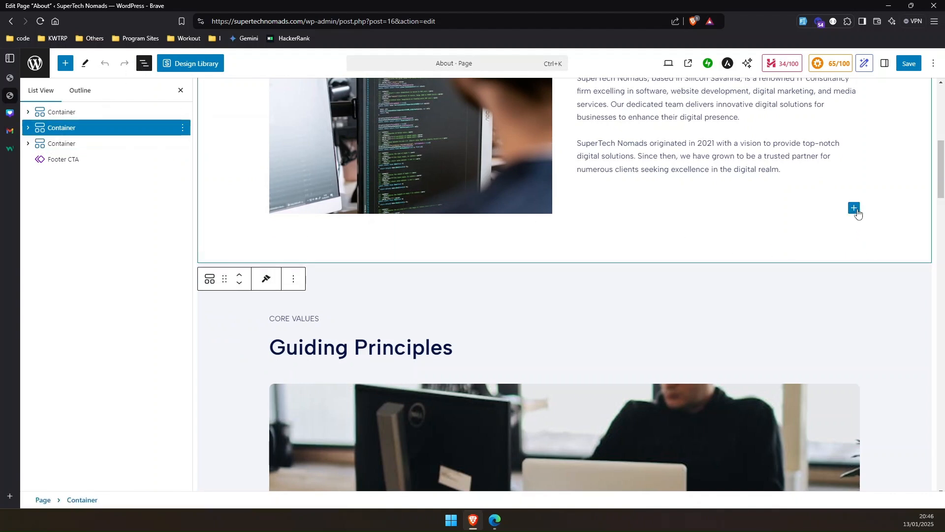
Step: Insert a Custom HTML block into the Story and Mission container
{"action": "left_click", "coordinate": [855, 209]}
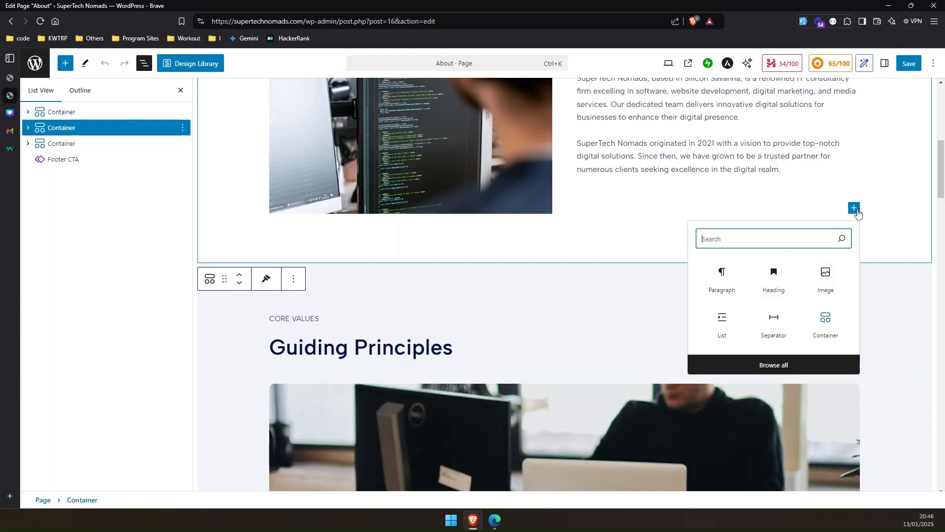
{"action": "type", "text": "html"}
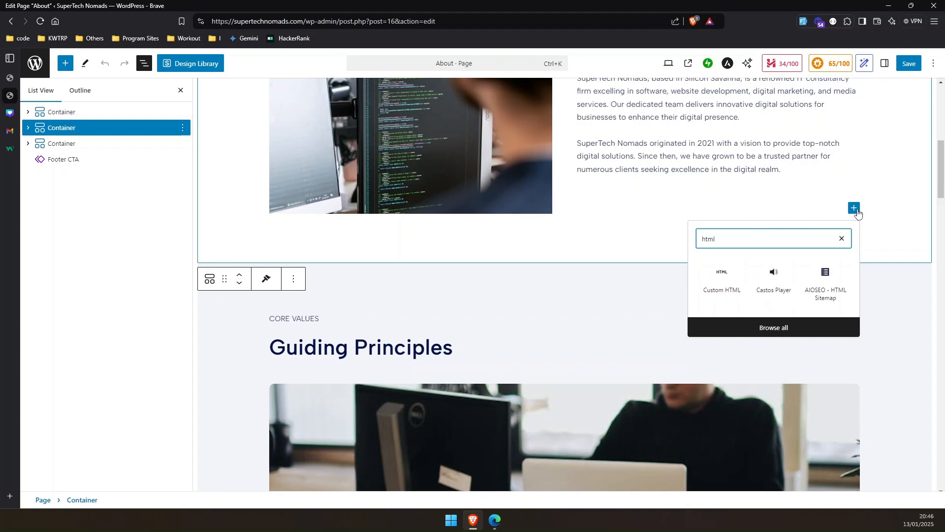
{"action": "left_click", "coordinate": [727, 286]}
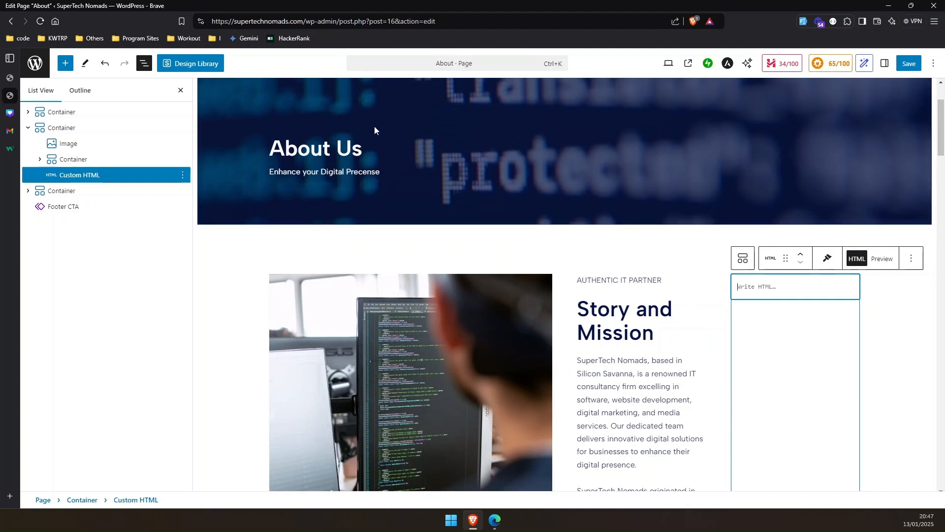
Step: In Microsoft Forms, copy the form's iframe embed code from the Collect responses dialog
{"action": "left_click", "coordinate": [494, 520]}
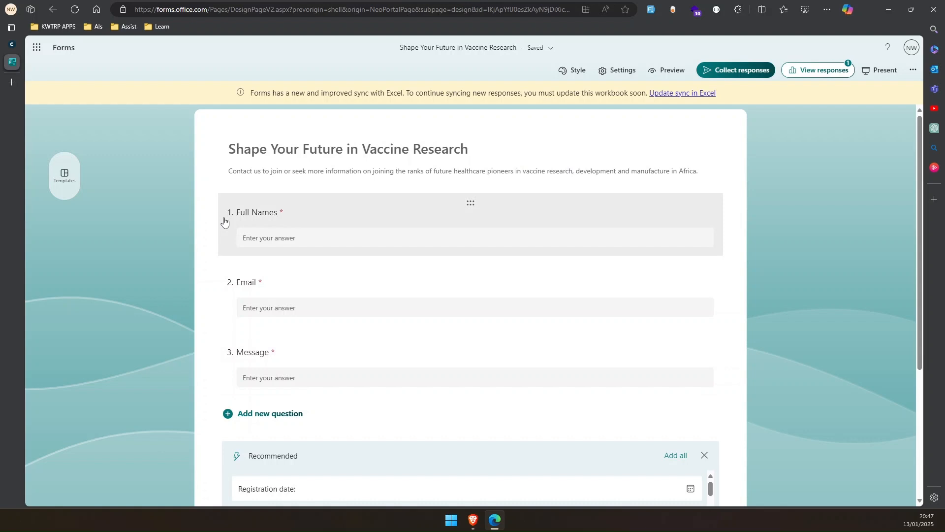
{"action": "left_click", "coordinate": [705, 454]}
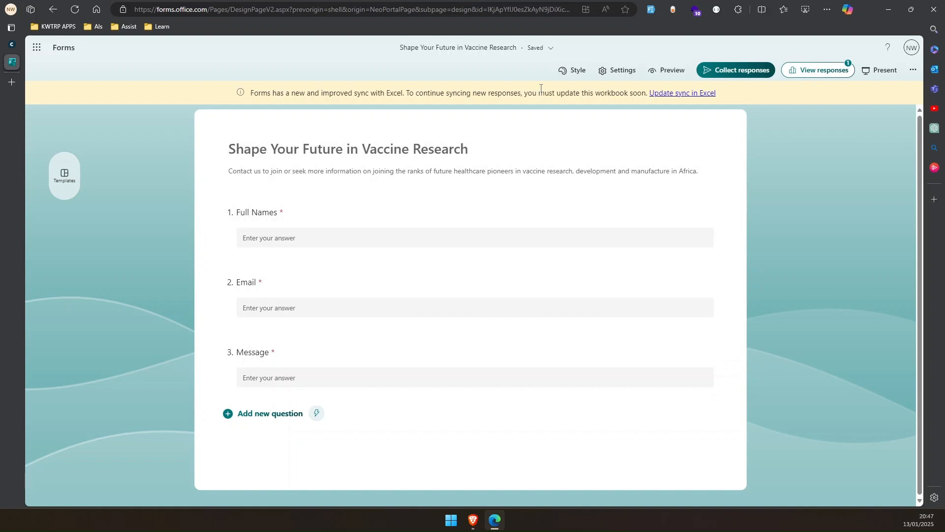
{"action": "left_click", "coordinate": [744, 71]}
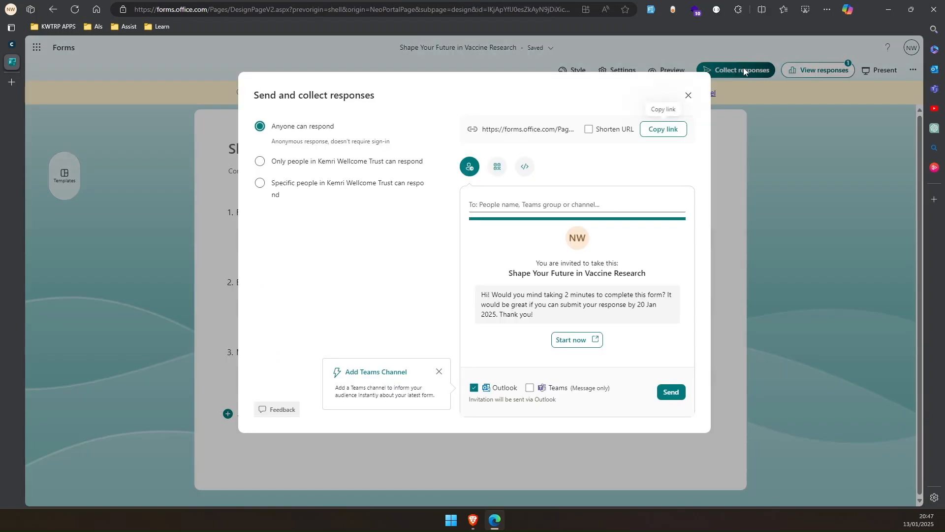
{"action": "left_click", "coordinate": [497, 167]}
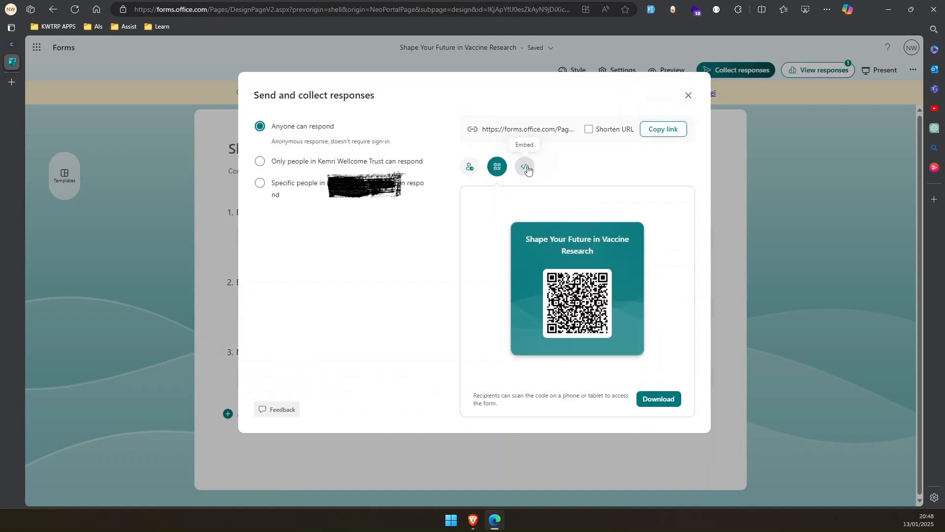
{"action": "left_click", "coordinate": [525, 168]}
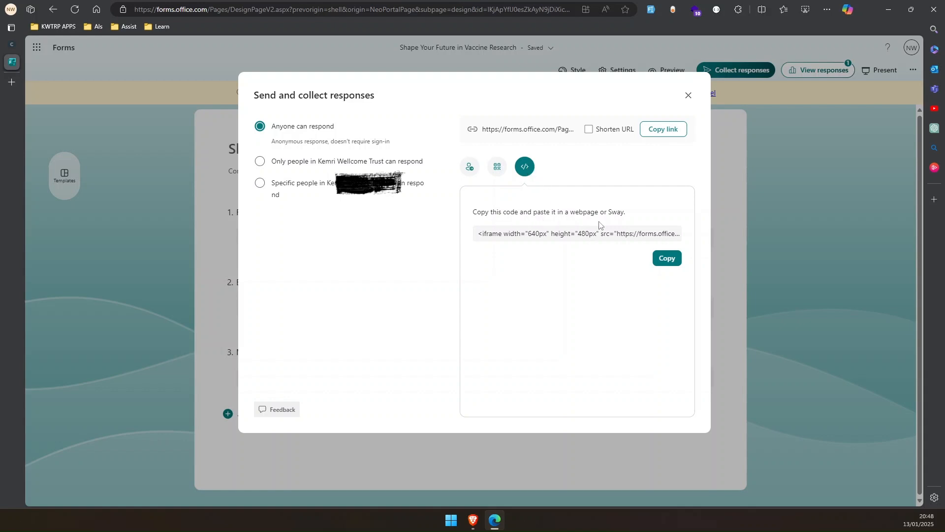
{"action": "left_click", "coordinate": [670, 260]}
Step: Switch to the W3Schools Tryit Editor, paste the embed code below the example iframe and run it
{"action": "left_click", "coordinate": [889, 9]}
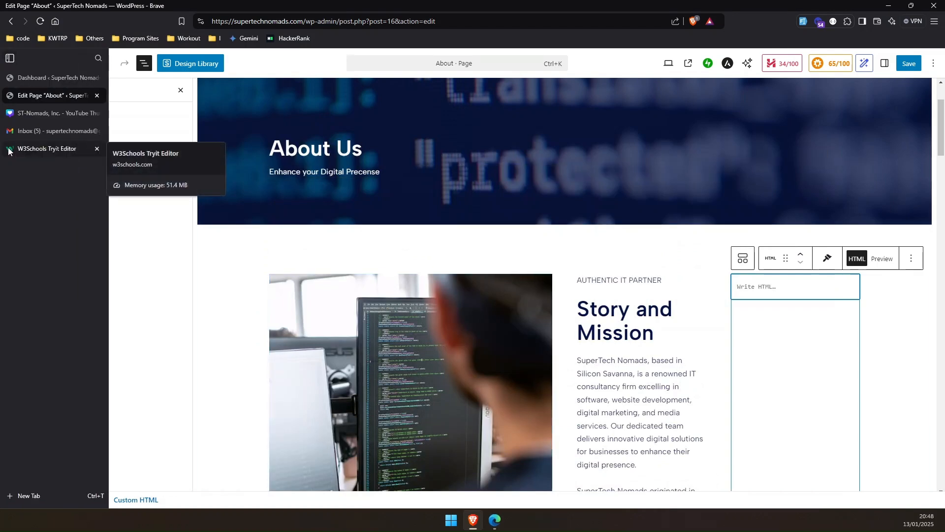
{"action": "left_click", "coordinate": [8, 150]}
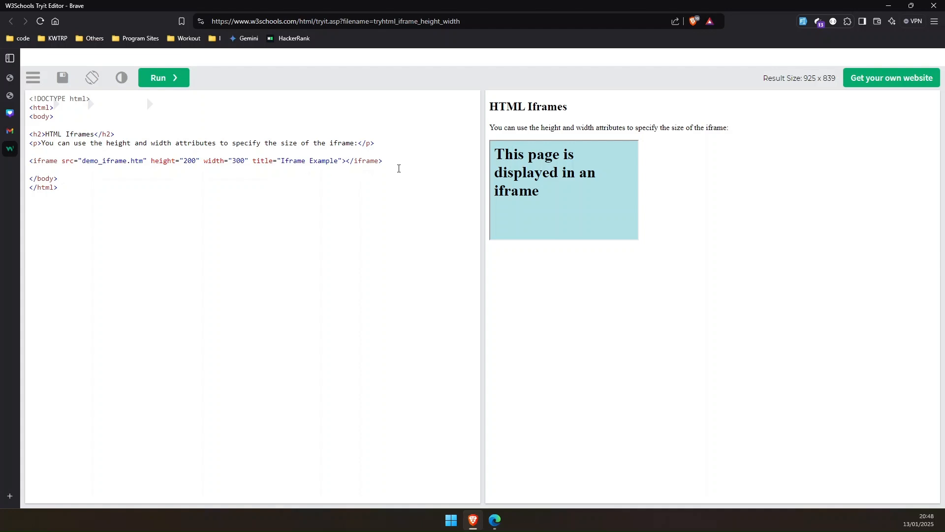
{"action": "key", "text": "Return"}
{"action": "key", "text": "ctrl+v"}
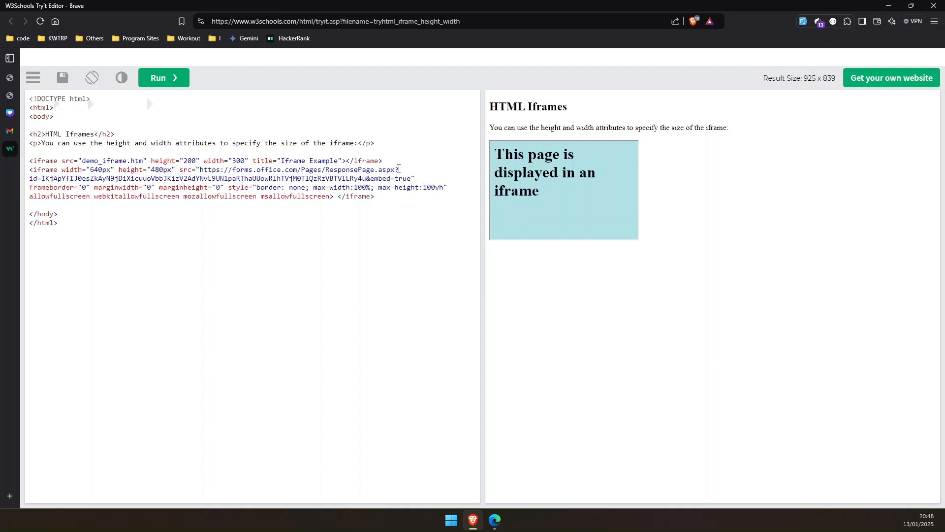
{"action": "left_click", "coordinate": [394, 159]}
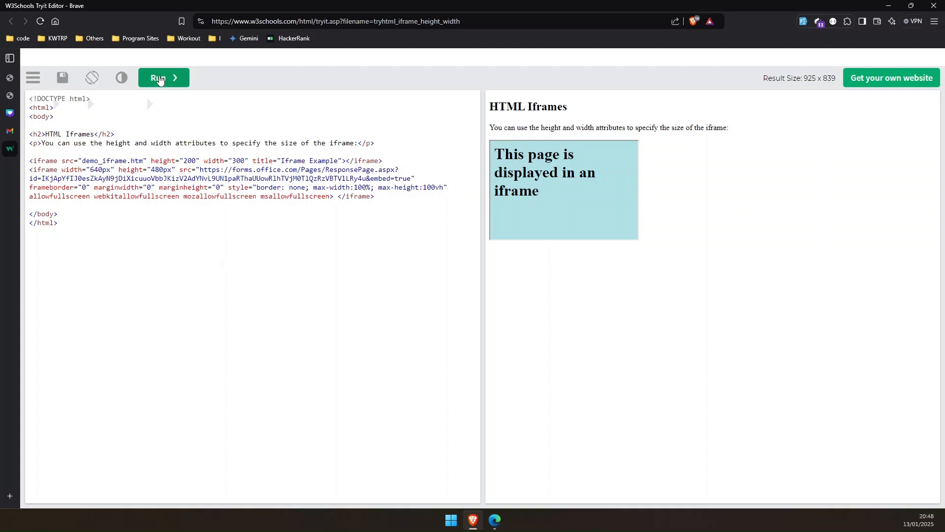
{"action": "left_click", "coordinate": [161, 80]}
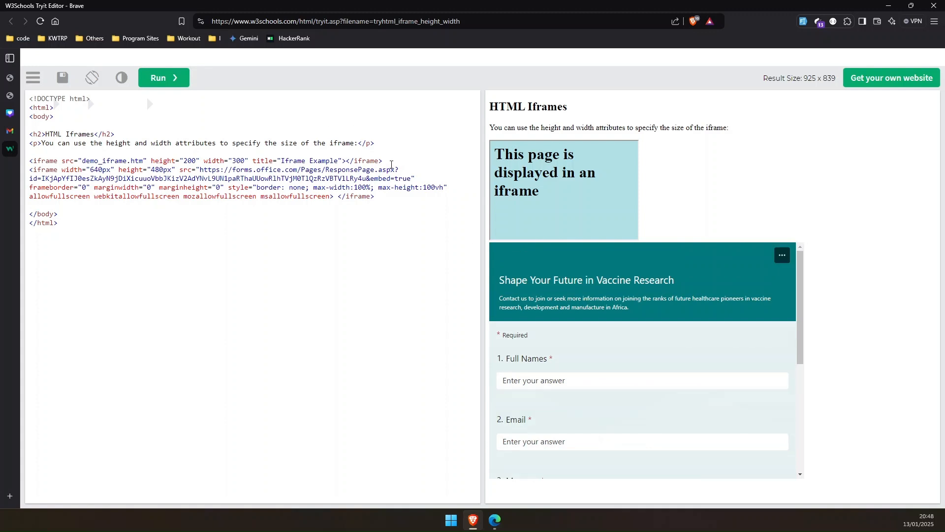
Step: Delete the example iframe line and run the code again
{"action": "left_click_drag", "start_coordinate": [386, 157], "coordinate": [346, 155]}
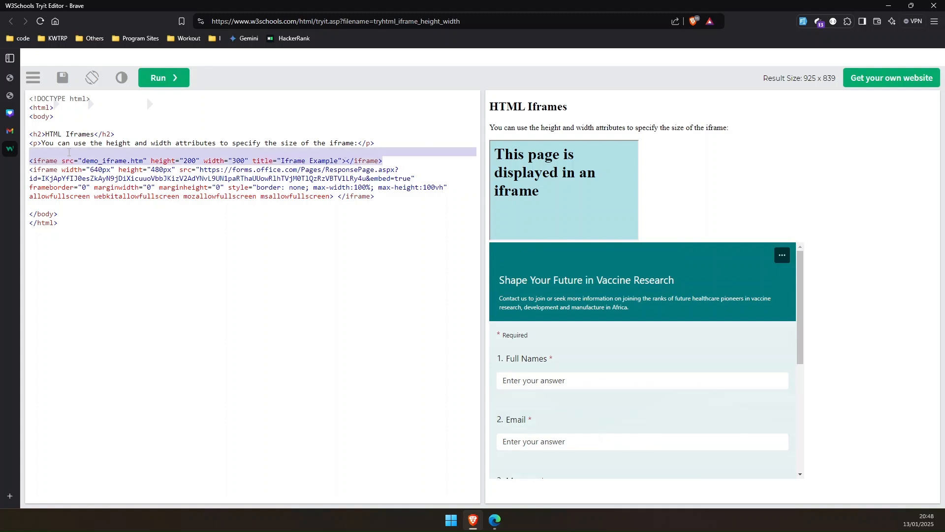
{"action": "key", "text": "BackSpace"}
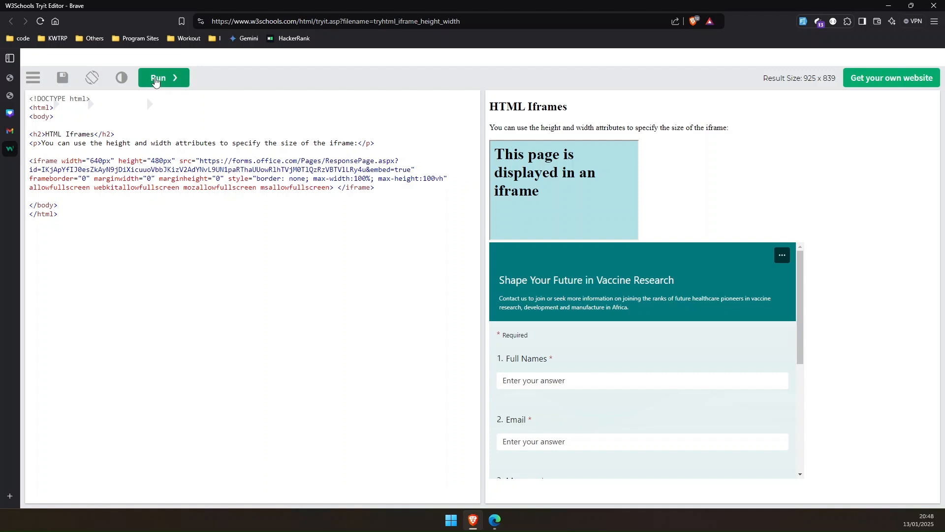
{"action": "left_click", "coordinate": [156, 78]}
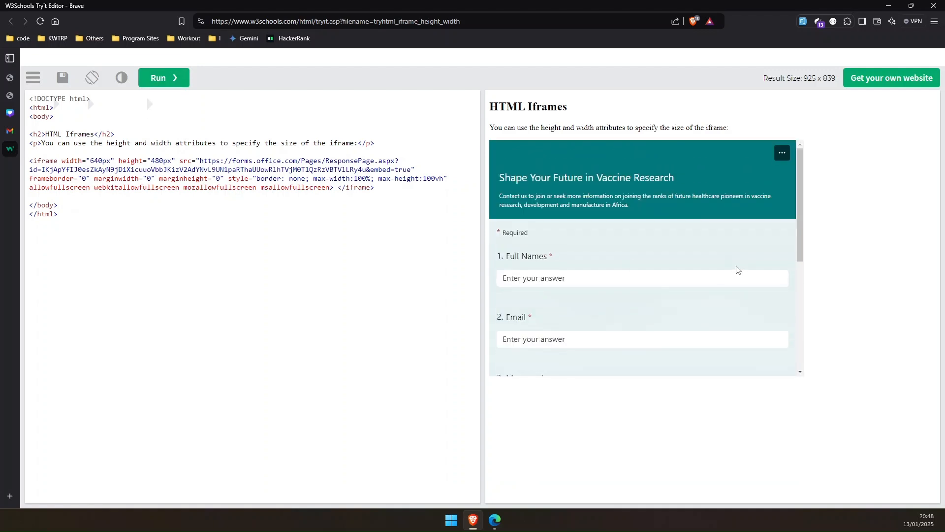
Step: Change the iframe's max-height from 100vh to 100% and run the code
{"action": "scroll", "coordinate": [737, 270], "scroll_direction": "down", "scroll_amount": 3}
{"action": "scroll", "coordinate": [737, 269], "scroll_direction": "up", "scroll_amount": 3}
{"action": "left_click_drag", "start_coordinate": [443, 178], "coordinate": [435, 178]}
{"action": "type", "text": "%"}
{"action": "left_click", "coordinate": [167, 77]}
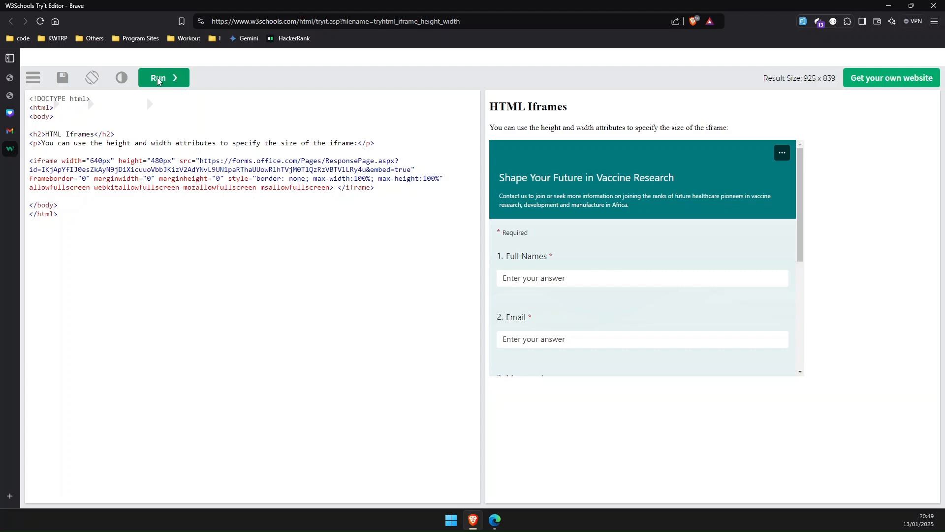
Step: Set the iframe height to 500px and run the code
{"action": "scroll", "coordinate": [570, 278], "scroll_direction": "down", "scroll_amount": 5}
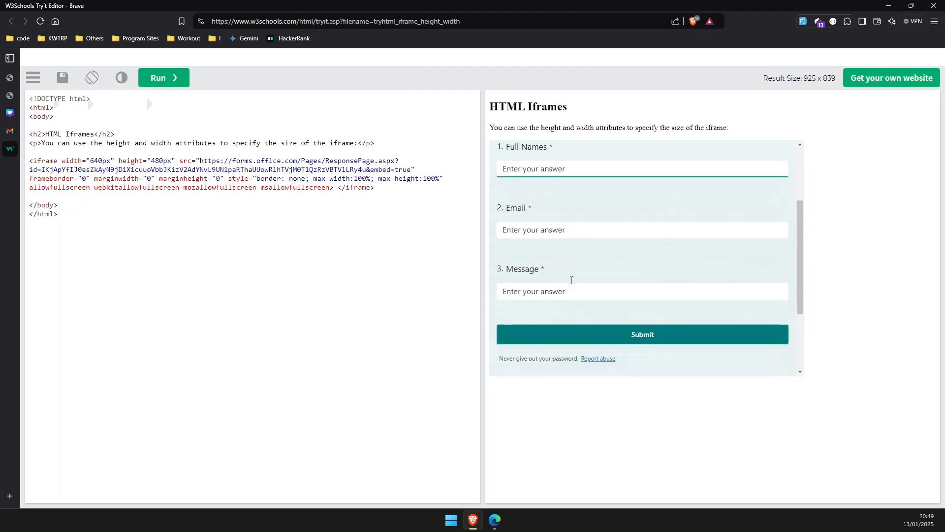
{"action": "scroll", "coordinate": [571, 280], "scroll_direction": "up", "scroll_amount": 5}
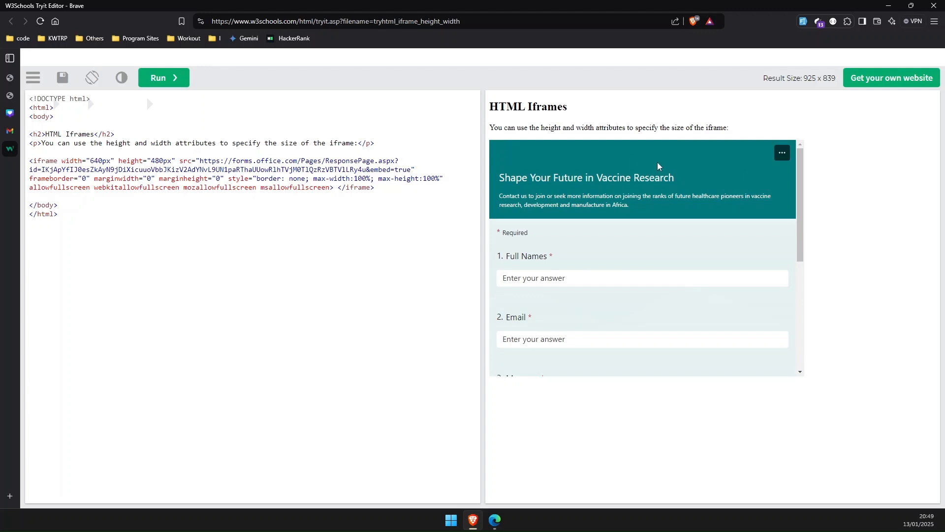
{"action": "scroll", "coordinate": [630, 234], "scroll_direction": "down", "scroll_amount": 5}
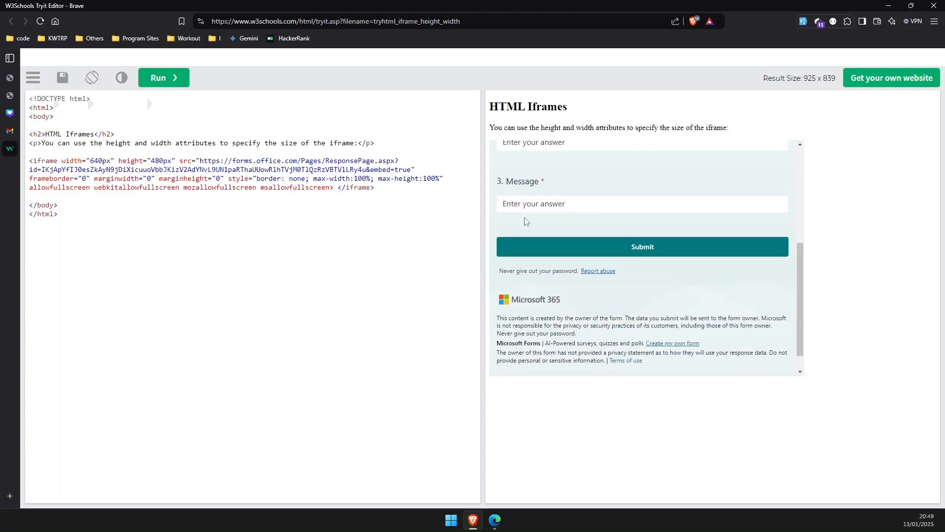
{"action": "scroll", "coordinate": [667, 249], "scroll_direction": "up", "scroll_amount": 5}
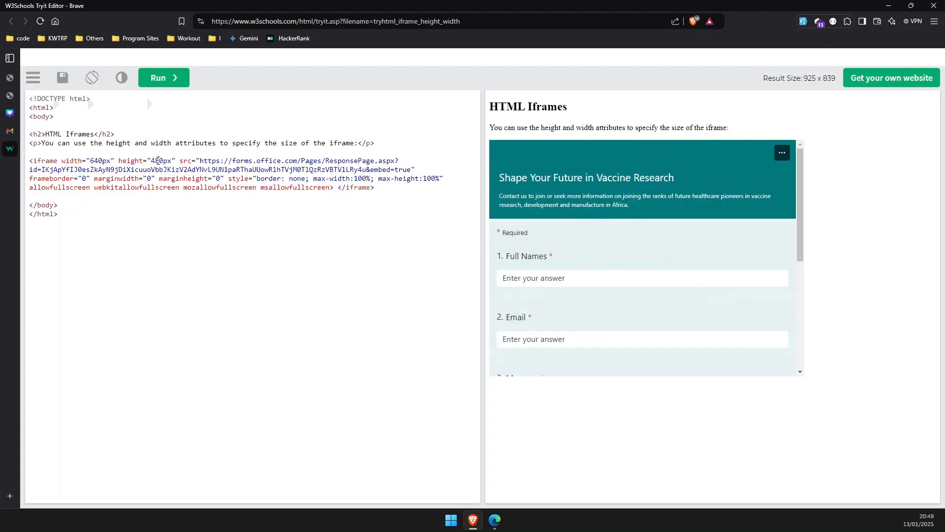
{"action": "left_click_drag", "start_coordinate": [158, 160], "coordinate": [153, 159]}
{"action": "type", "text": "50"}
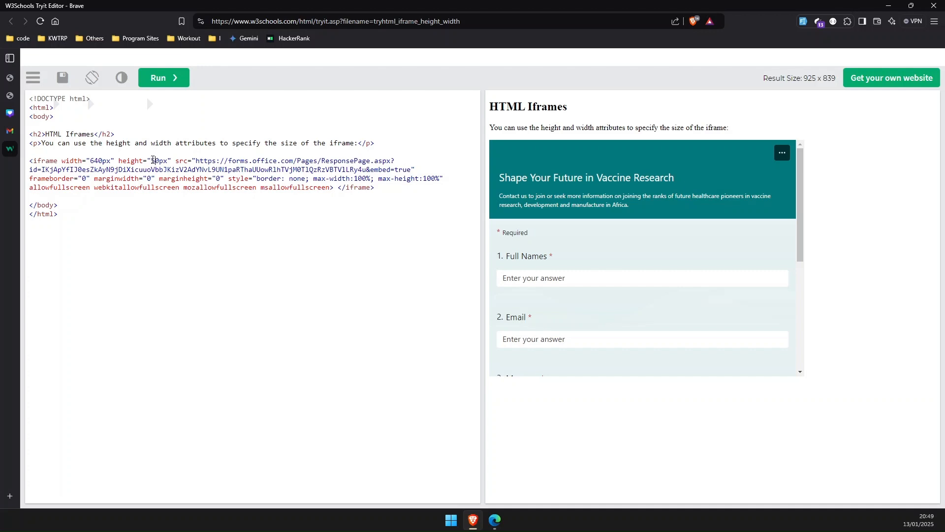
{"action": "left_click", "coordinate": [158, 80]}
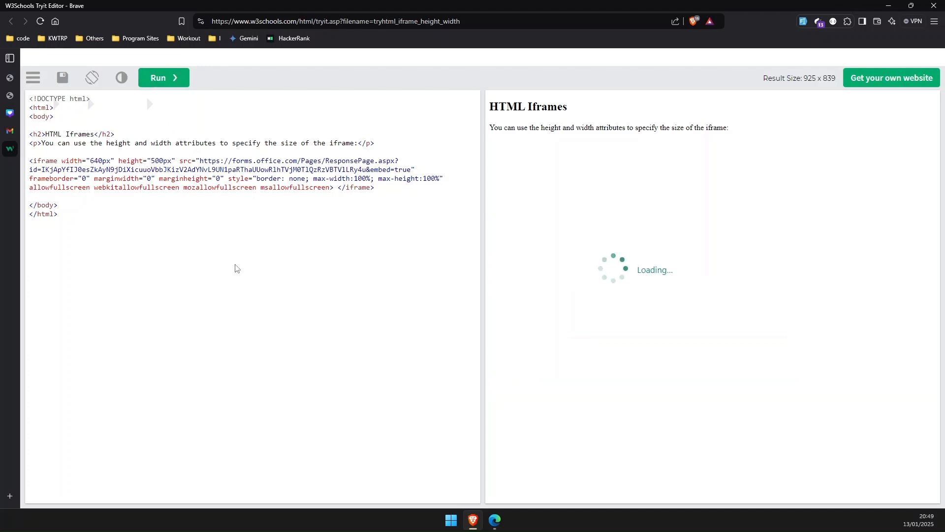
Step: Set the iframe height to 800px, run the code and check the full form in the preview
{"action": "scroll", "coordinate": [555, 262], "scroll_direction": "down", "scroll_amount": 2}
{"action": "scroll", "coordinate": [555, 262], "scroll_direction": "down", "scroll_amount": 2}
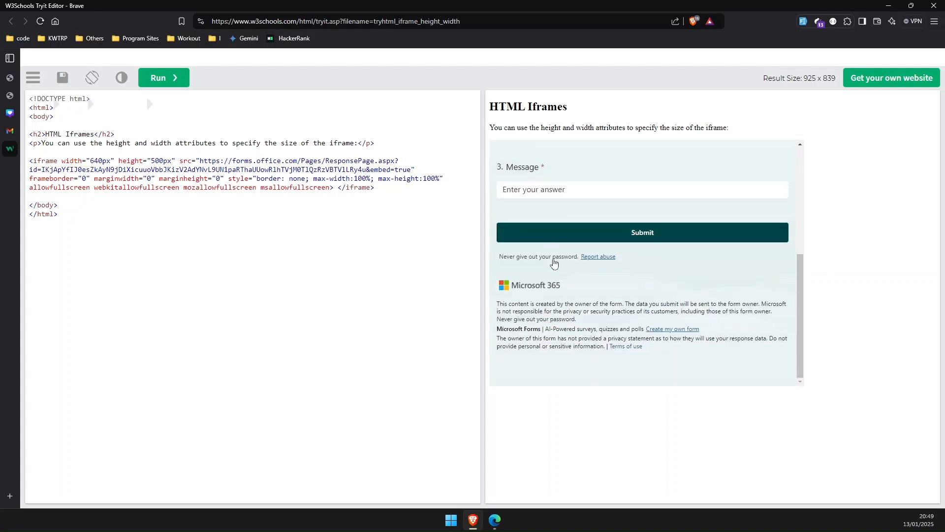
{"action": "scroll", "coordinate": [553, 261], "scroll_direction": "up", "scroll_amount": 6}
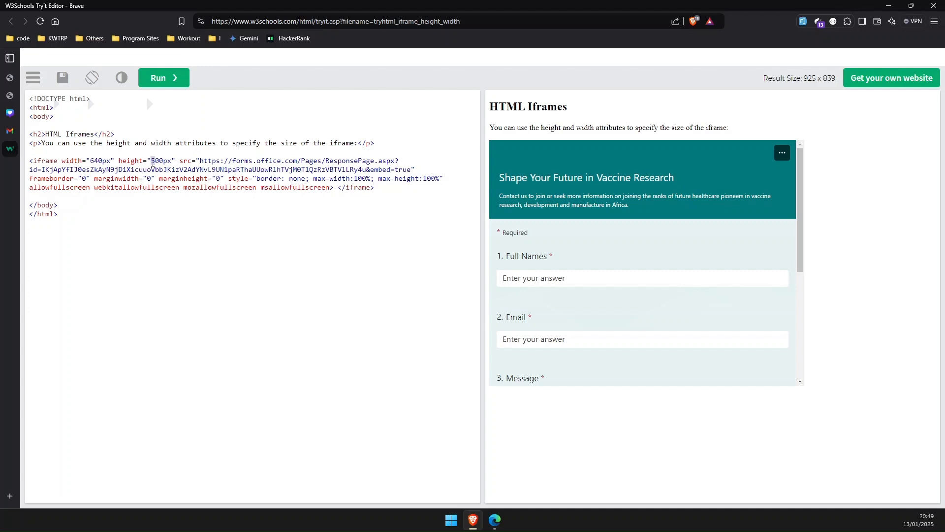
{"action": "type", "text": "8"}
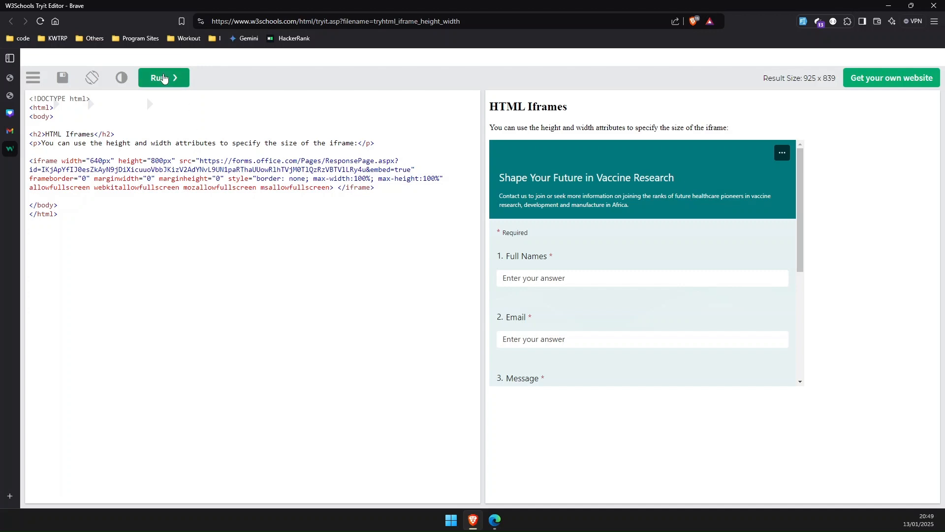
{"action": "left_click", "coordinate": [170, 78]}
{"action": "scroll", "coordinate": [604, 270], "scroll_direction": "down", "scroll_amount": 2}
{"action": "scroll", "coordinate": [603, 271], "scroll_direction": "up", "scroll_amount": 2}
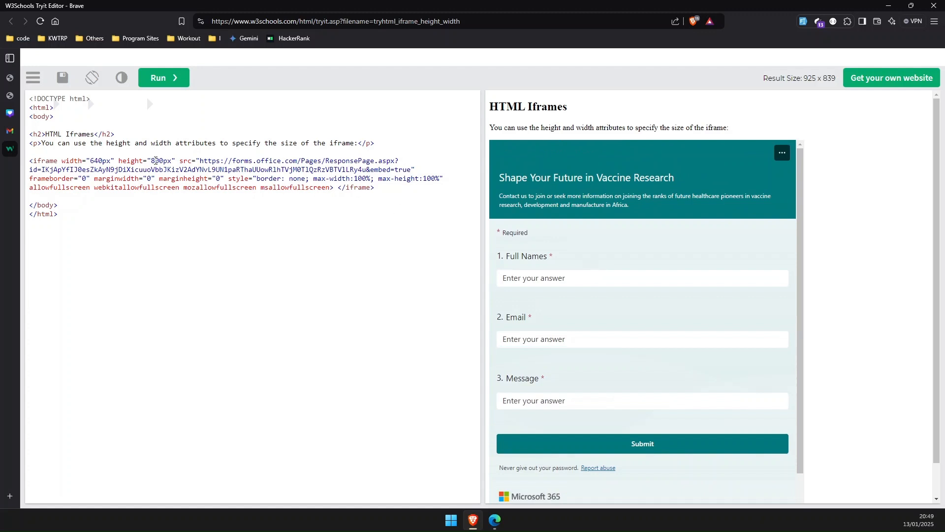
Step: Reduce the iframe height back to 500px and run the code
{"action": "left_click_drag", "start_coordinate": [155, 161], "coordinate": [153, 161]}
{"action": "type", "text": "5"}
{"action": "left_click", "coordinate": [163, 77]}
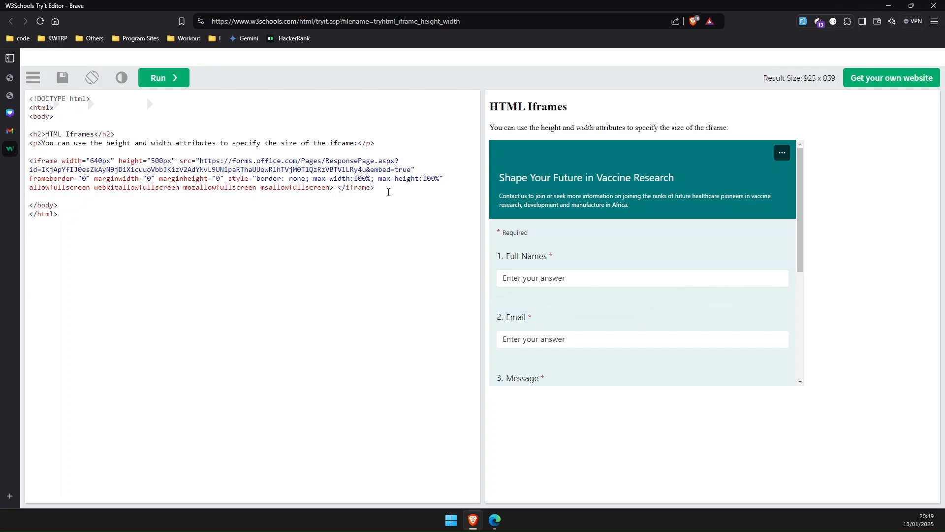
Step: Copy the whole iframe code into the About page's Custom HTML block and switch the block to preview
{"action": "left_click_drag", "start_coordinate": [388, 192], "coordinate": [30, 160]}
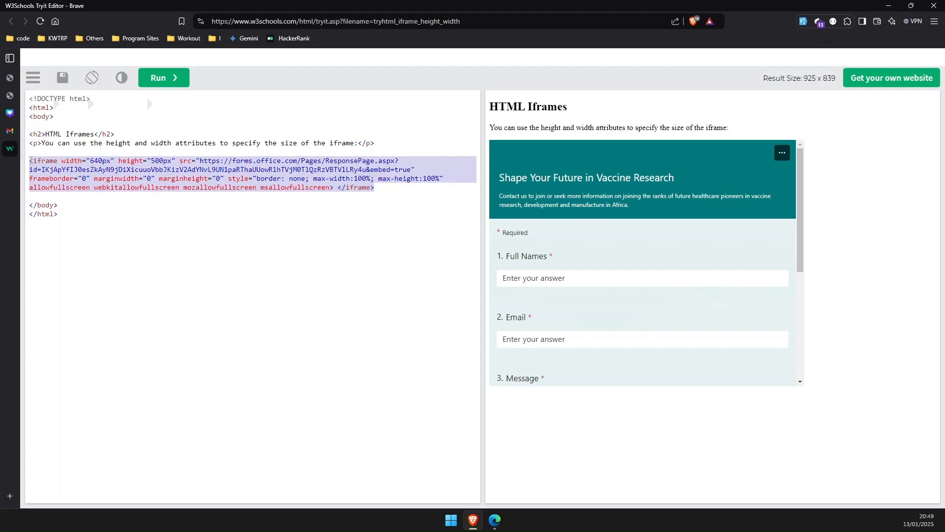
{"action": "left_click", "coordinate": [10, 97]}
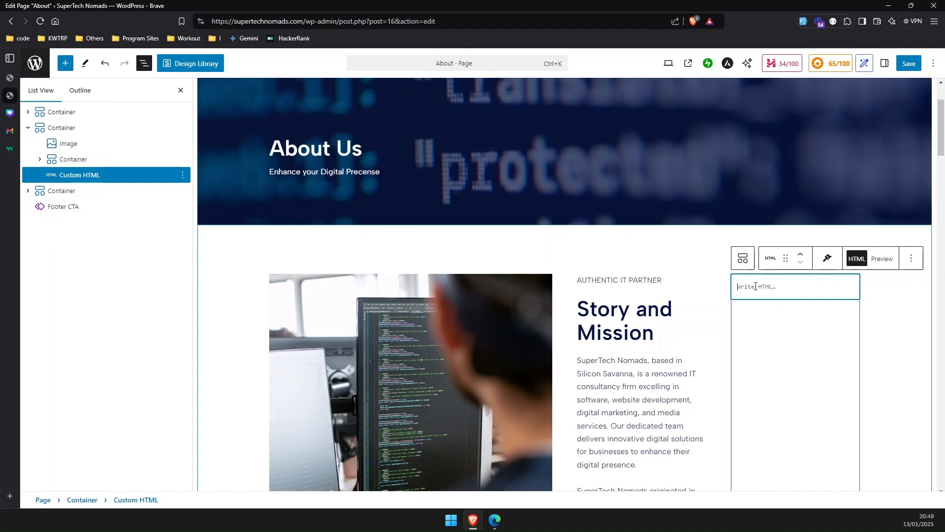
{"action": "key", "text": "ctrl+v"}
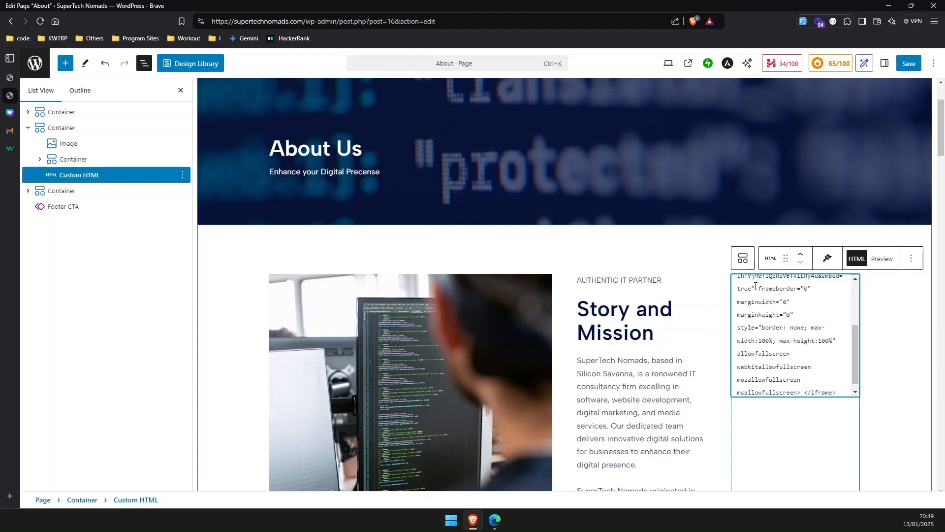
{"action": "left_click", "coordinate": [881, 259]}
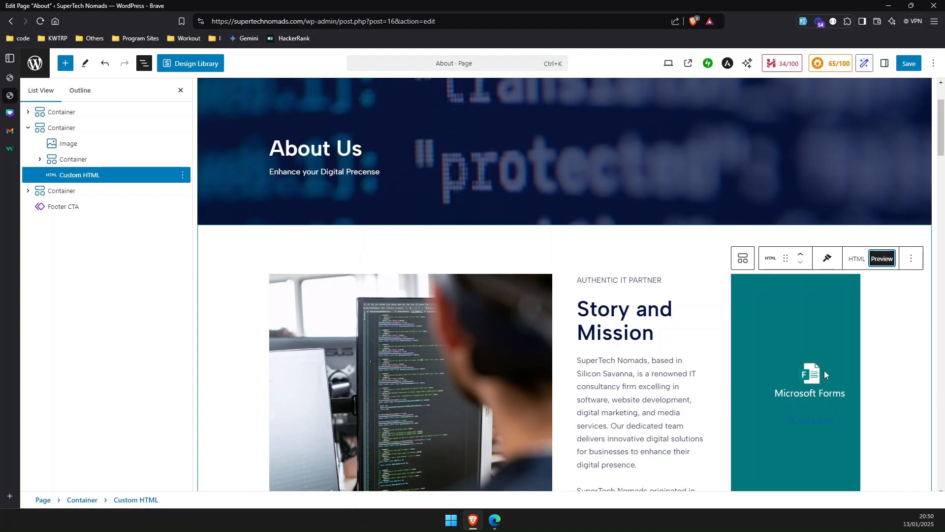
Step: Save the About page, close the block list and open the published page
{"action": "scroll", "coordinate": [824, 370], "scroll_direction": "down", "scroll_amount": 2}
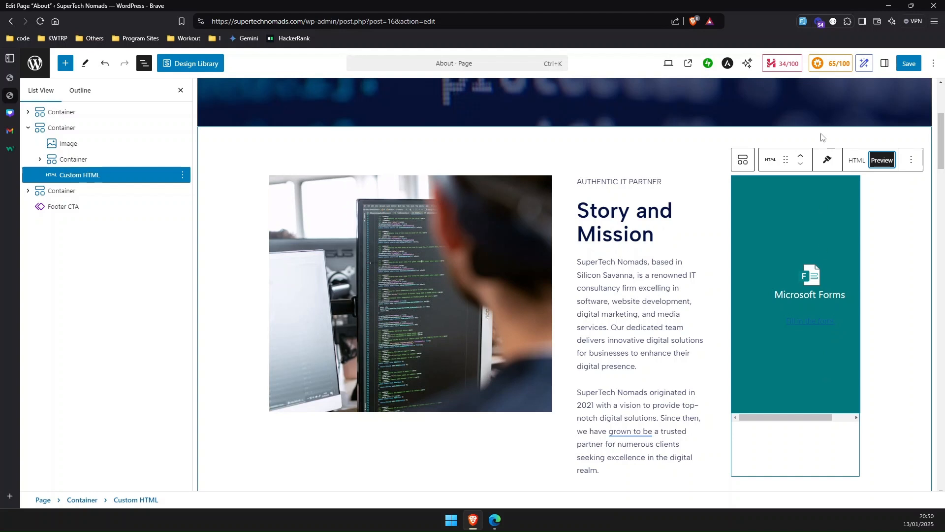
{"action": "left_click", "coordinate": [910, 64]}
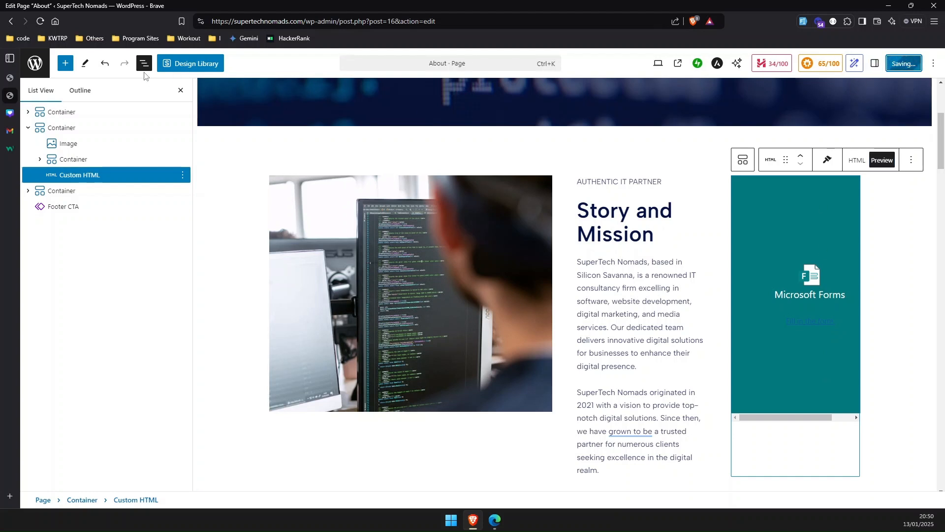
{"action": "left_click", "coordinate": [144, 66]}
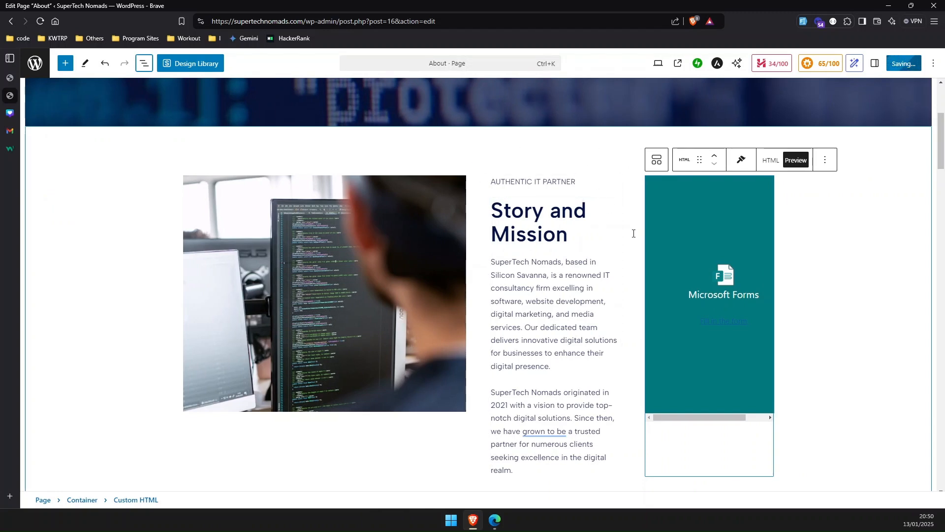
{"action": "scroll", "coordinate": [701, 297], "scroll_direction": "down", "scroll_amount": 3}
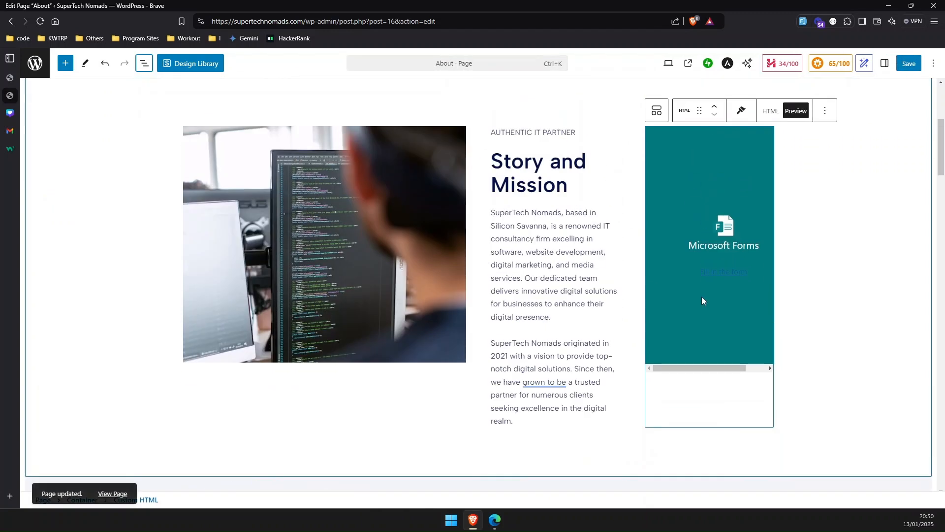
{"action": "left_click", "coordinate": [114, 487]}
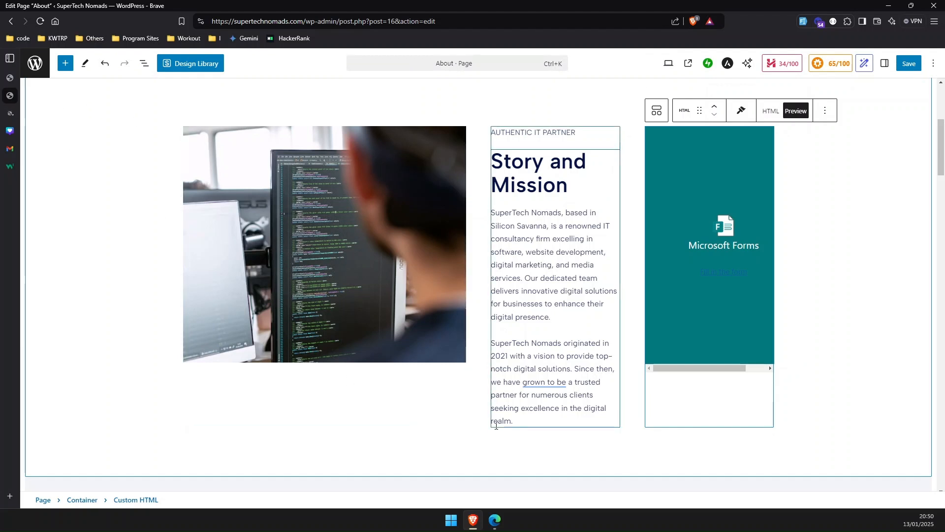
Step: Switch to Microsoft Forms, close the sharing dialog and review the form's response settings
{"action": "left_click", "coordinate": [495, 522]}
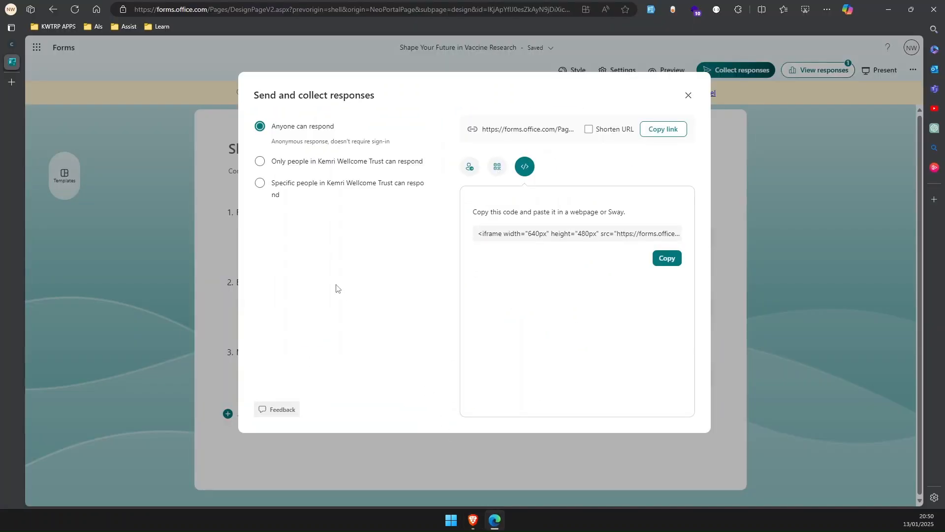
{"action": "left_click", "coordinate": [688, 94]}
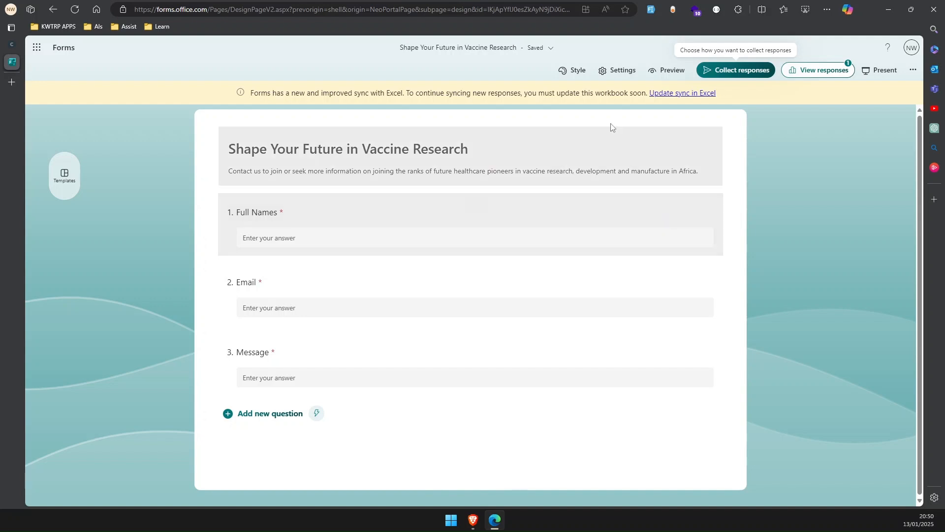
{"action": "left_click", "coordinate": [616, 71]}
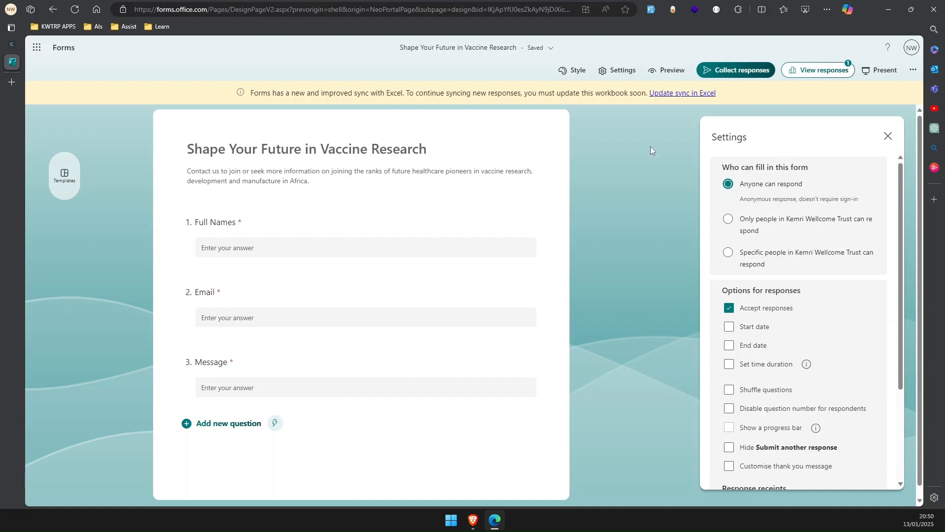
{"action": "left_click", "coordinate": [857, 100]}
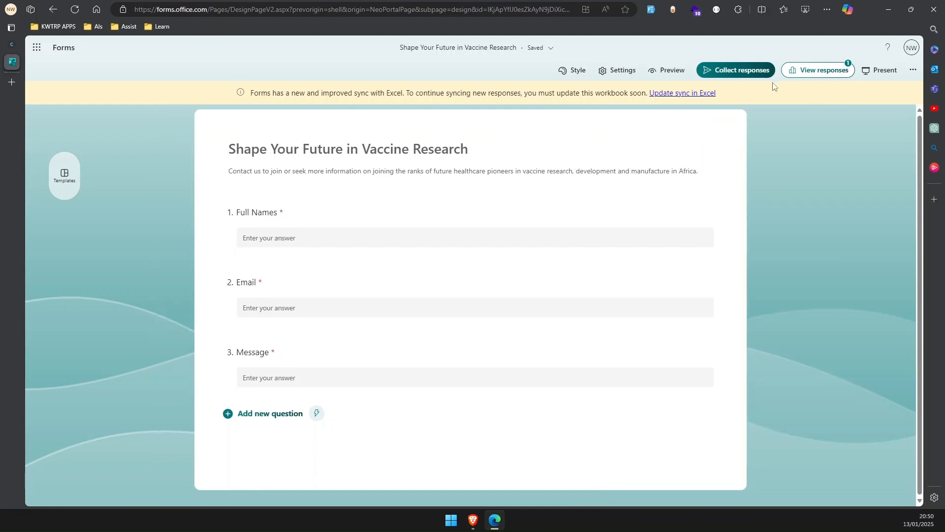
{"action": "left_click", "coordinate": [616, 72]}
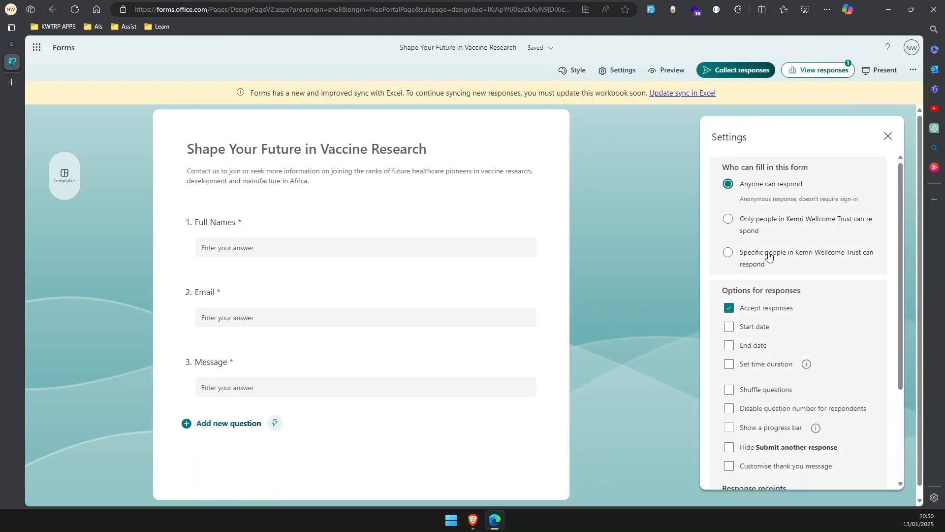
{"action": "scroll", "coordinate": [769, 256], "scroll_direction": "down", "scroll_amount": 3}
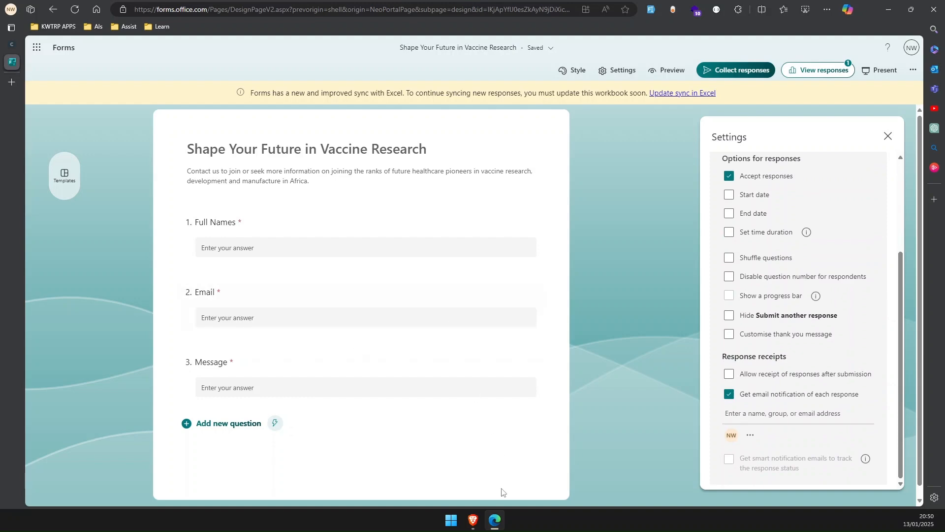
{"action": "left_click", "coordinate": [473, 517]}
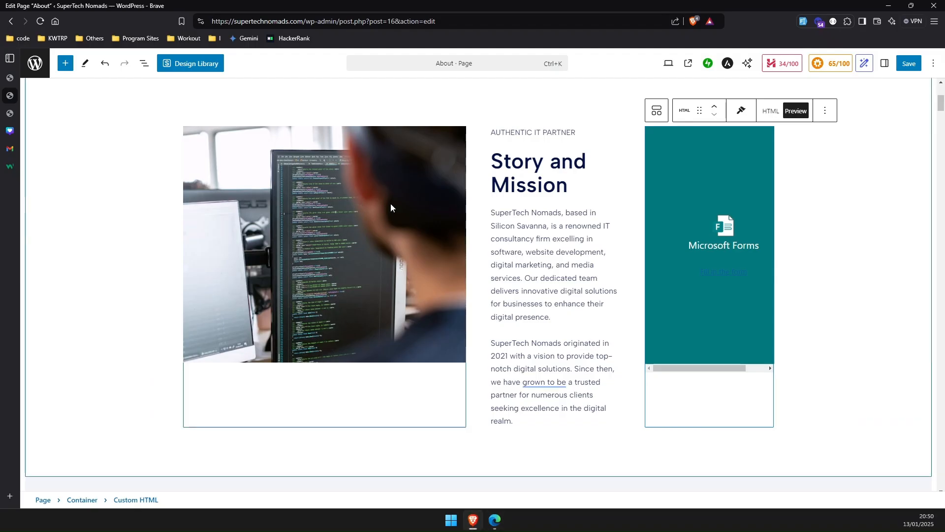
Step: Scroll through the published About page to check the embedded form
{"action": "left_click", "coordinate": [9, 115]}
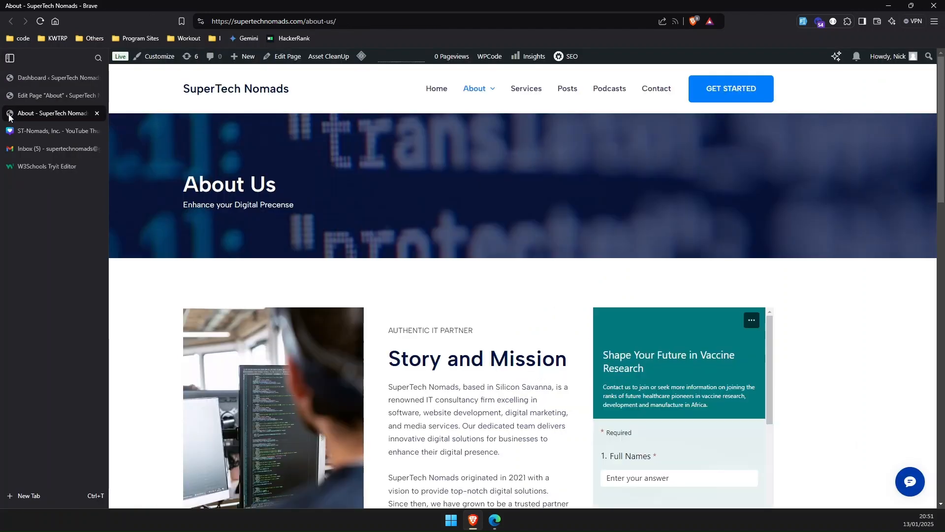
{"action": "scroll", "coordinate": [402, 206], "scroll_direction": "down", "scroll_amount": 3}
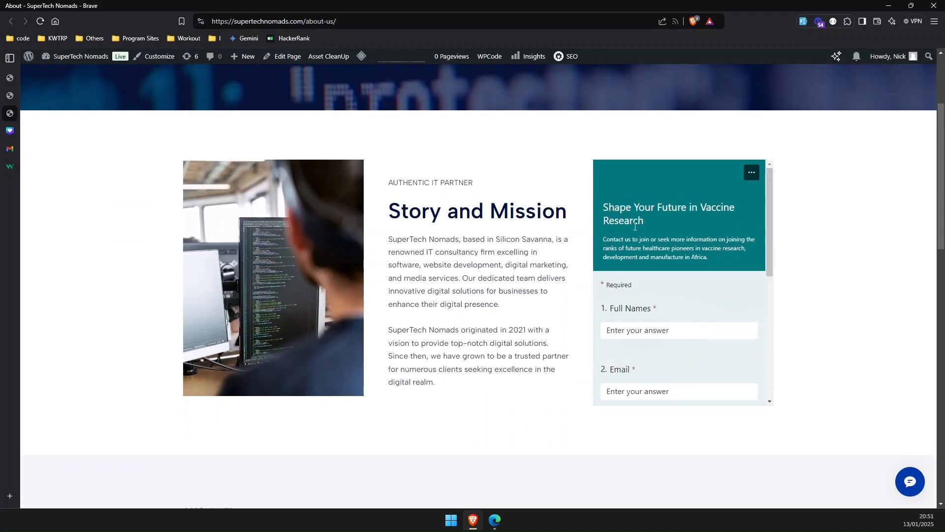
{"action": "scroll", "coordinate": [677, 245], "scroll_direction": "down", "scroll_amount": 4}
{"action": "scroll", "coordinate": [678, 246], "scroll_direction": "up", "scroll_amount": 4}
{"action": "scroll", "coordinate": [150, 182], "scroll_direction": "up", "scroll_amount": 3}
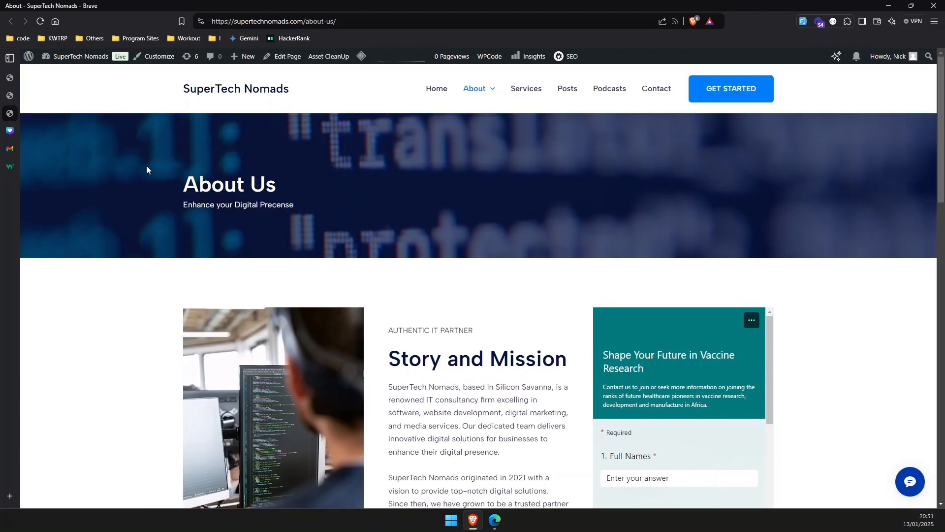
{"action": "scroll", "coordinate": [321, 247], "scroll_direction": "down", "scroll_amount": 2}
{"action": "scroll", "coordinate": [689, 293], "scroll_direction": "down", "scroll_amount": 2}
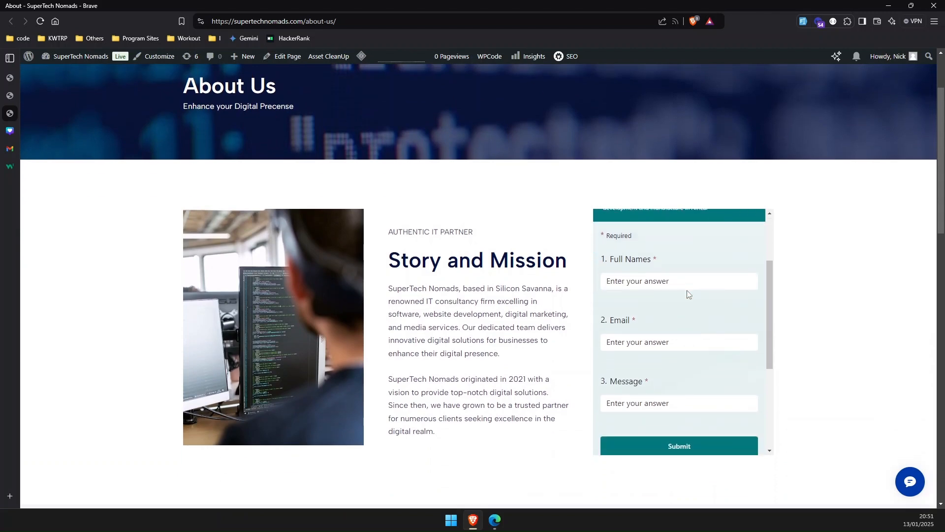
Step: Copy the site's Gmail account e-mail address from the account menu
{"action": "mouse_move", "coordinate": [12, 155]}
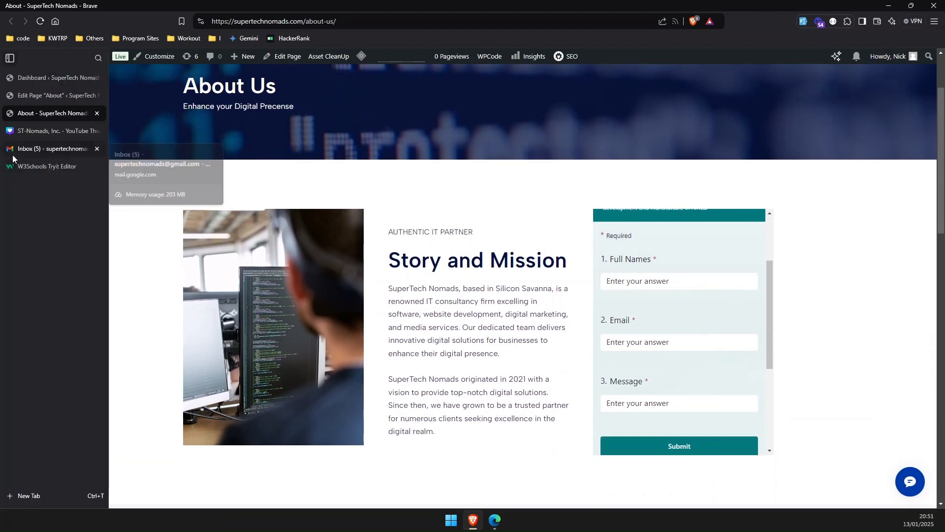
{"action": "left_click", "coordinate": [38, 149]}
{"action": "left_click", "coordinate": [928, 67]}
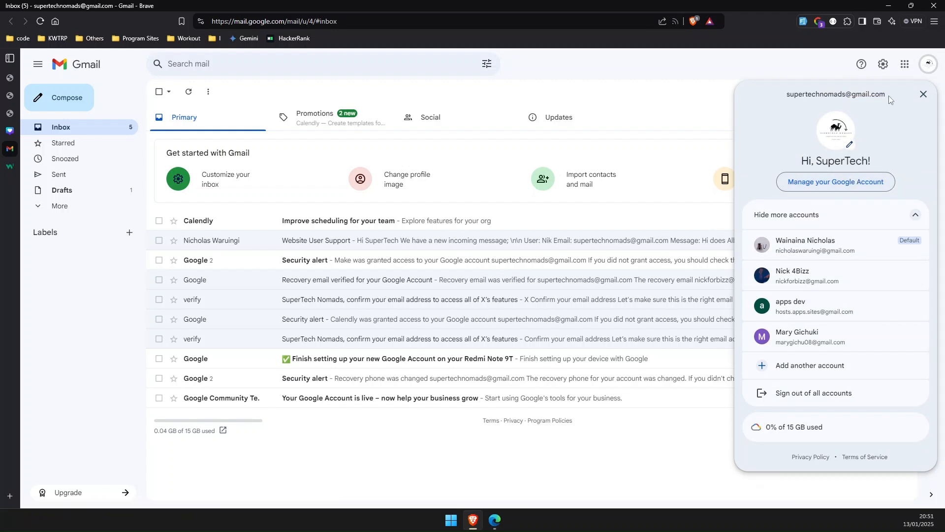
{"action": "left_click_drag", "start_coordinate": [890, 99], "coordinate": [786, 96]}
{"action": "key", "text": "ctrl+c"}
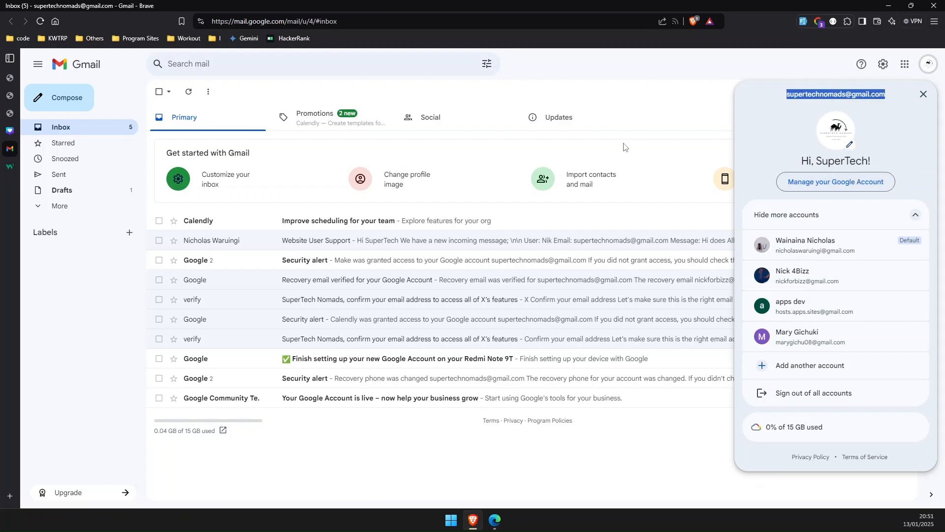
{"action": "left_click", "coordinate": [649, 98]}
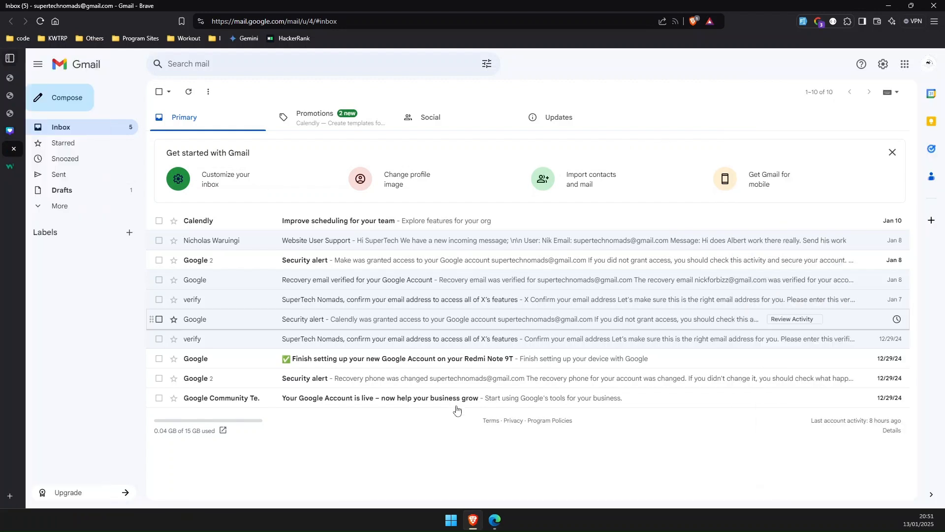
Step: In the form settings, try adding the copied e-mail as a notification recipient and enable receipt of responses after submission
{"action": "left_click", "coordinate": [495, 520]}
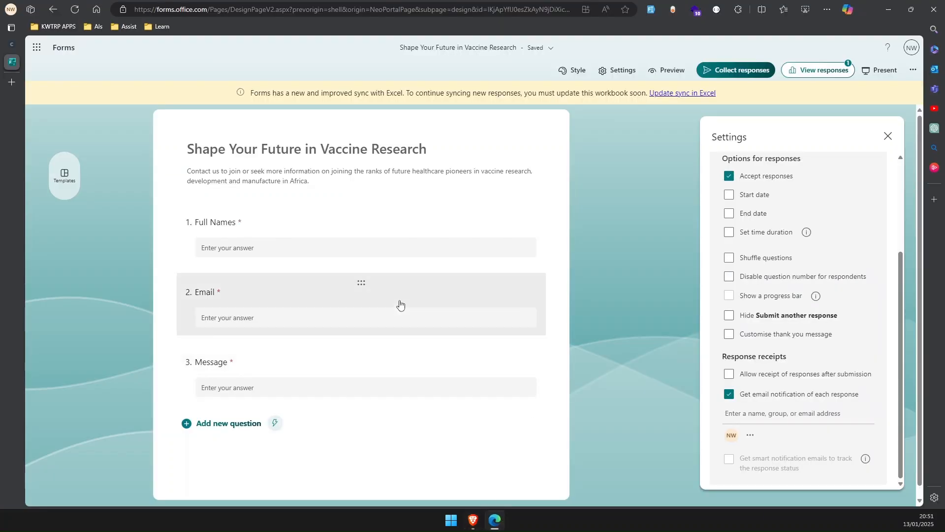
{"action": "left_click", "coordinate": [754, 415]}
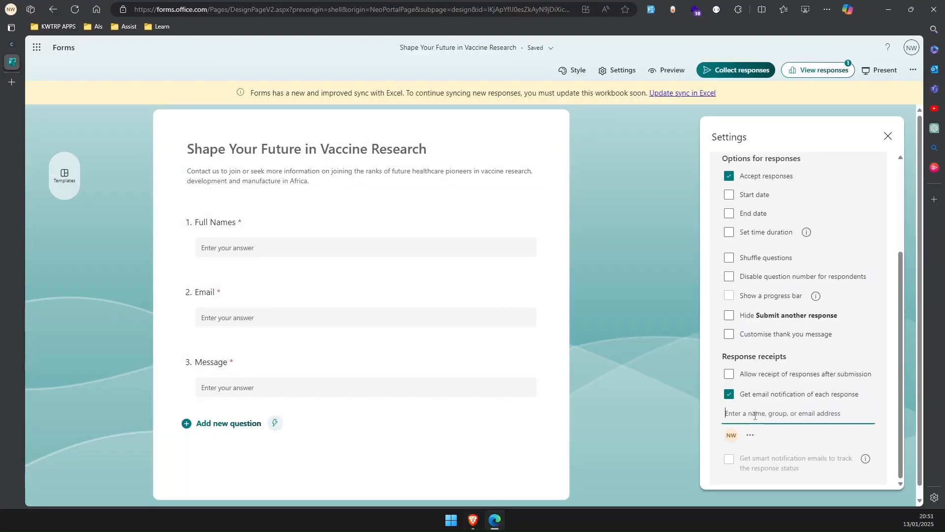
{"action": "key", "text": "ctrl+v"}
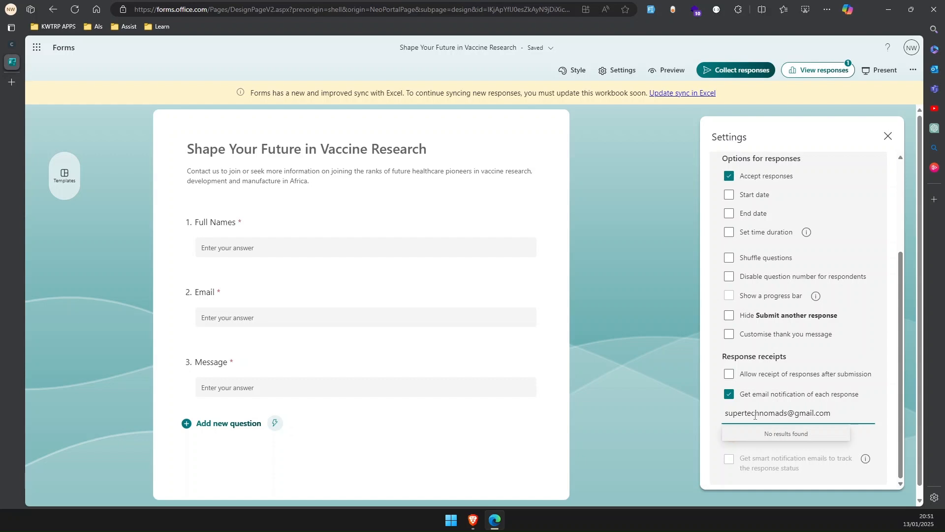
{"action": "left_click", "coordinate": [729, 376]}
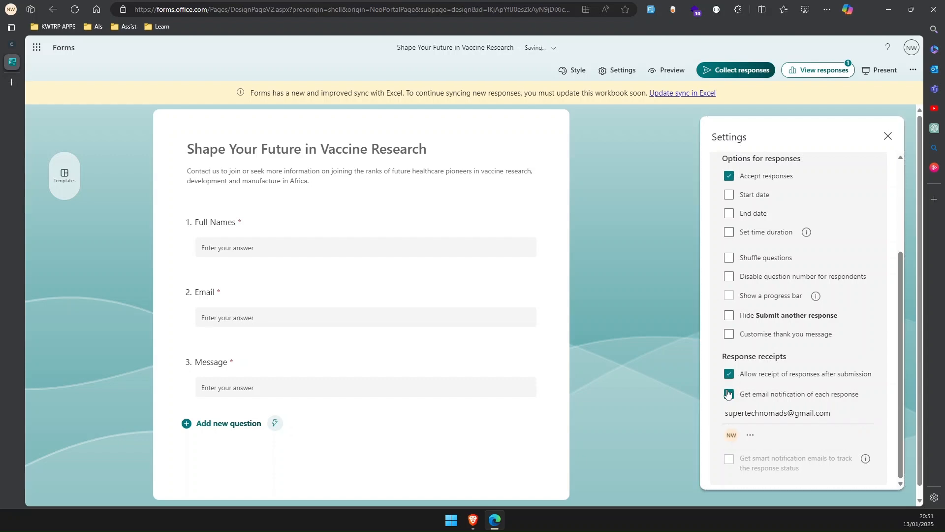
Step: Open the notification recipient list and return to the settings
{"action": "left_click", "coordinate": [836, 410]}
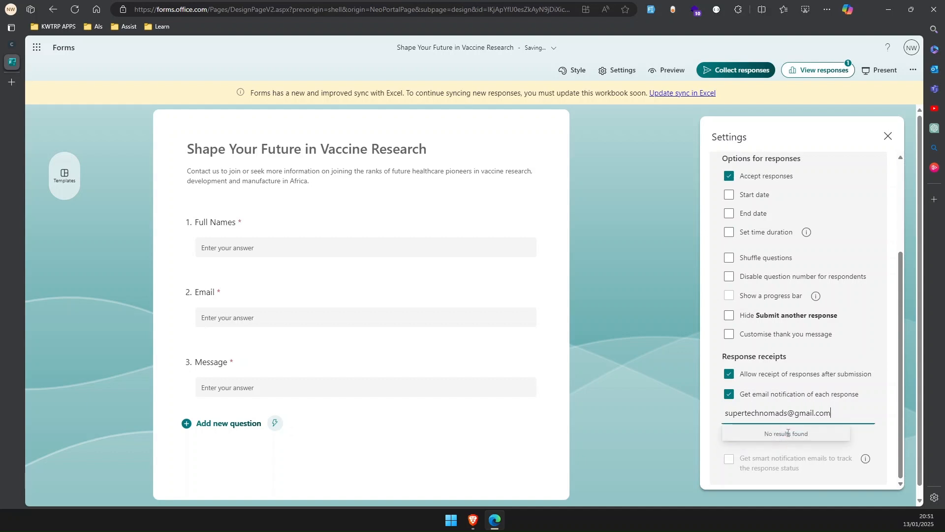
{"action": "left_click", "coordinate": [759, 449]}
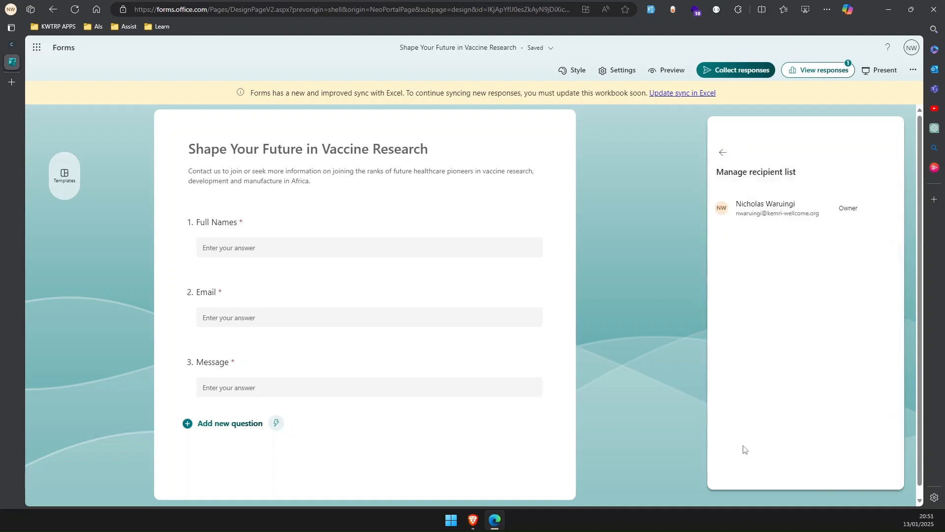
{"action": "left_click", "coordinate": [721, 153]}
Step: Try again to add the copied e-mail address as a response notification recipient
{"action": "scroll", "coordinate": [808, 443], "scroll_direction": "down", "scroll_amount": 2}
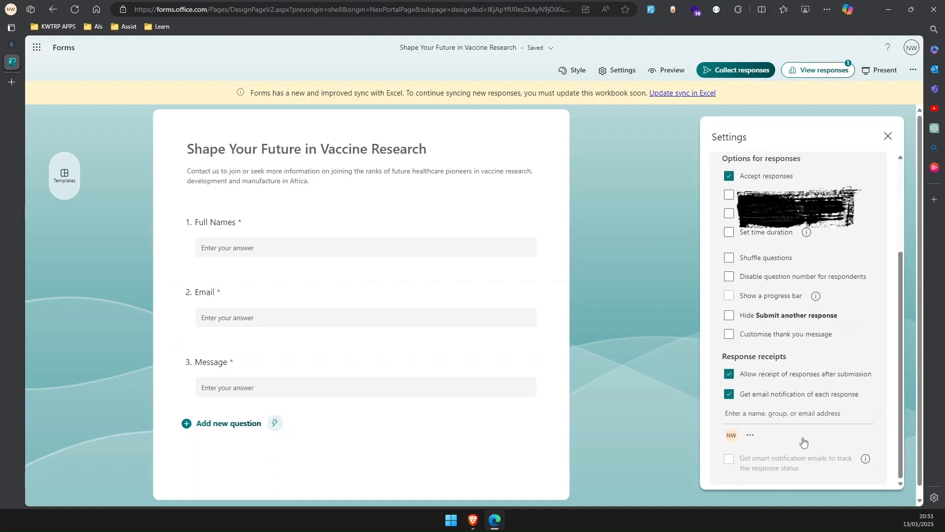
{"action": "left_click", "coordinate": [774, 416]}
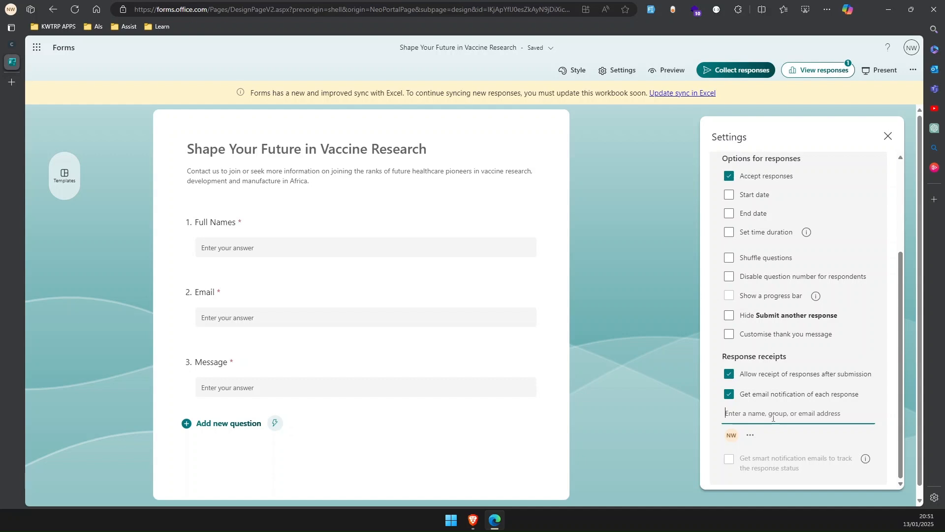
{"action": "key", "text": "ctrl+v"}
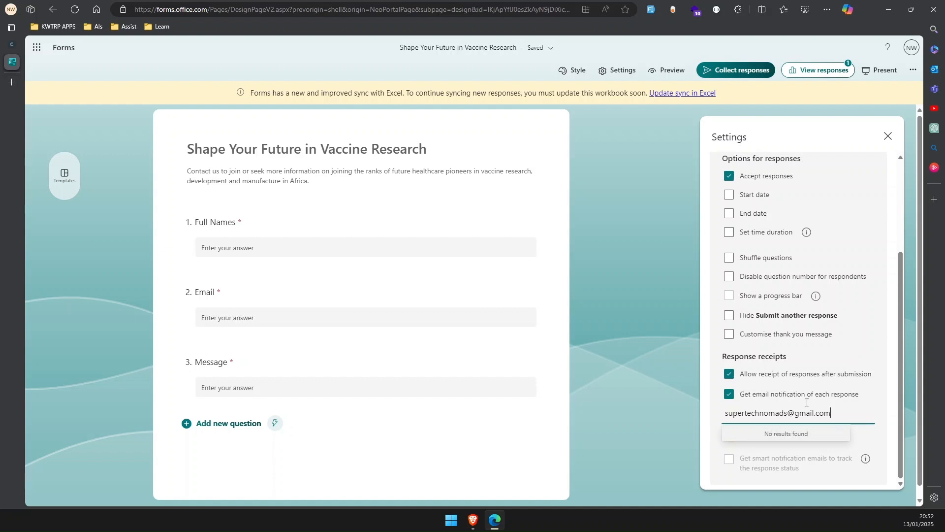
{"action": "left_click", "coordinate": [890, 13]}
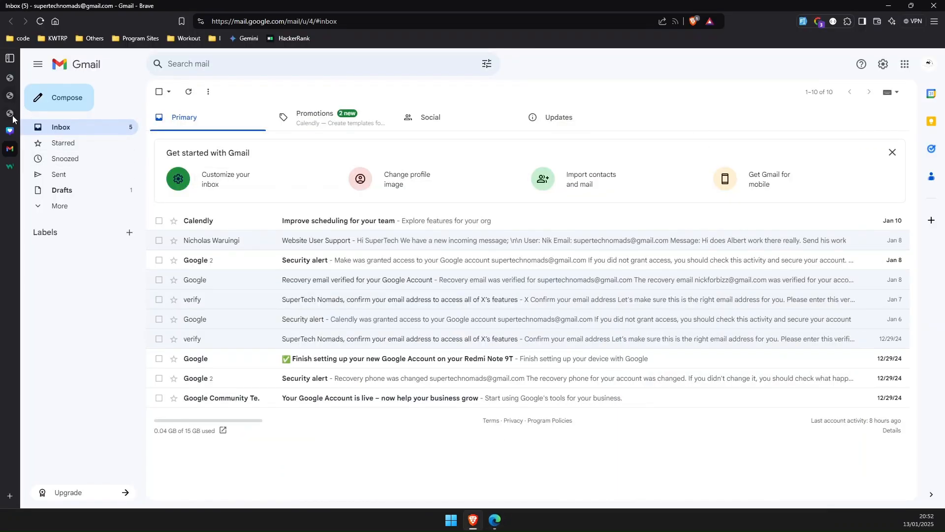
Step: Switch to the About page tab and look over the embedded contact form's fields and Submit button
{"action": "mouse_move", "coordinate": [46, 113]}
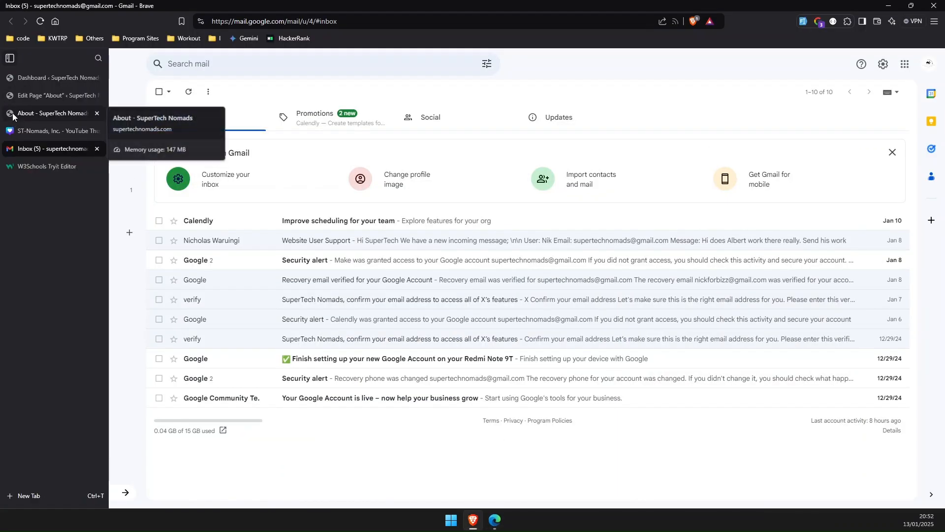
{"action": "left_click", "coordinate": [50, 114]}
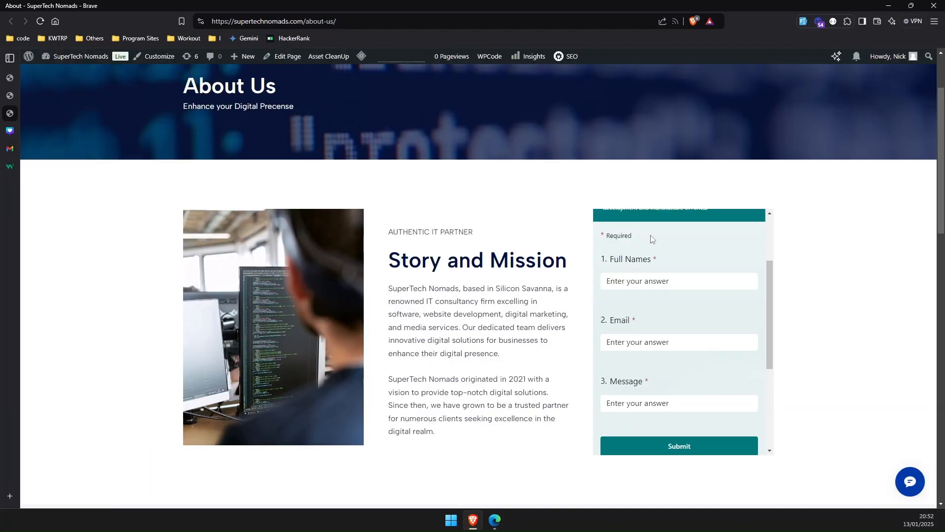
{"action": "scroll", "coordinate": [651, 237], "scroll_direction": "down", "scroll_amount": 2}
{"action": "scroll", "coordinate": [651, 235], "scroll_direction": "down", "scroll_amount": 2}
{"action": "scroll", "coordinate": [651, 236], "scroll_direction": "up", "scroll_amount": 4}
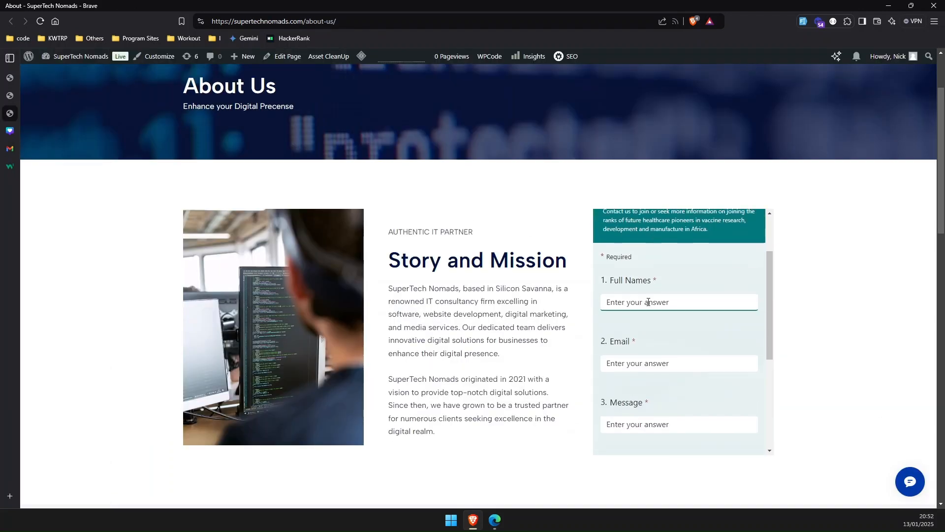
{"action": "left_click", "coordinate": [658, 363]}
{"action": "scroll", "coordinate": [659, 364], "scroll_direction": "down", "scroll_amount": 3}
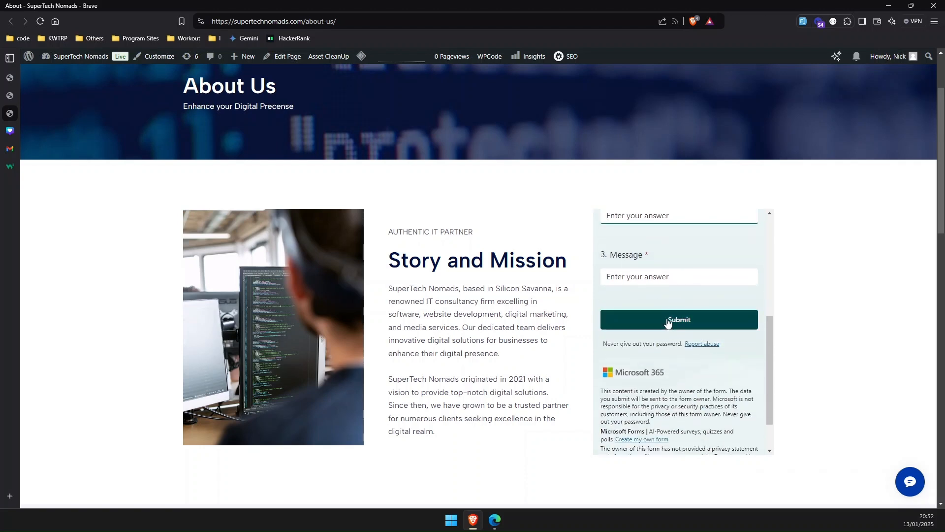
{"action": "scroll", "coordinate": [674, 291], "scroll_direction": "up", "scroll_amount": 2}
{"action": "scroll", "coordinate": [674, 291], "scroll_direction": "up", "scroll_amount": 3}
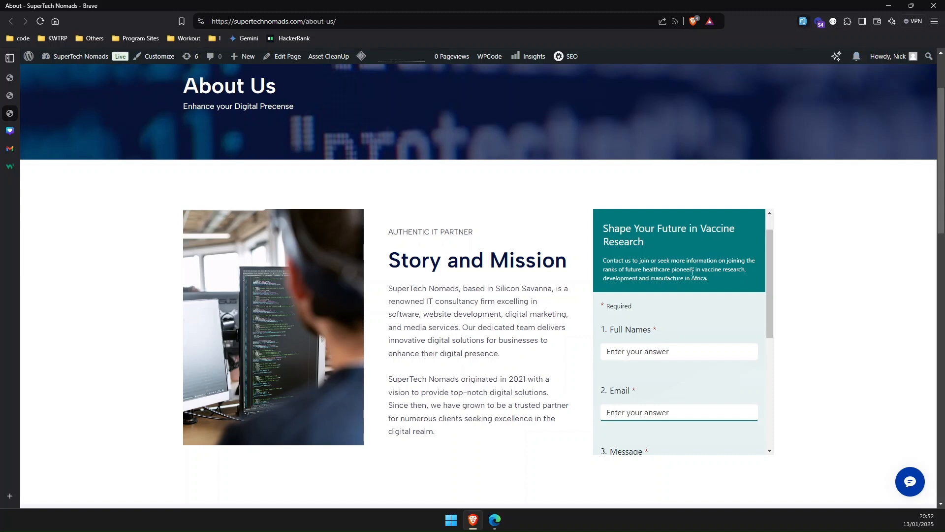
{"action": "scroll", "coordinate": [658, 332], "scroll_direction": "down", "scroll_amount": 1}
{"action": "scroll", "coordinate": [657, 332], "scroll_direction": "down", "scroll_amount": 1}
{"action": "scroll", "coordinate": [648, 276], "scroll_direction": "up", "scroll_amount": 1}
Step: Fill the embedded form's Full Names and Email fields with a sample contact name and e-mail address
{"action": "left_click", "coordinate": [635, 297]}
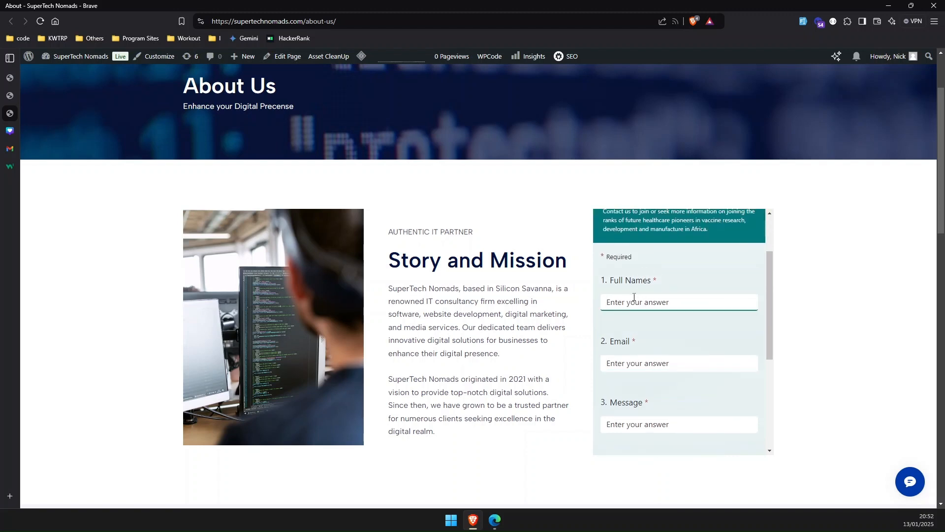
{"action": "type", "text": "John DOe"}
{"action": "left_click", "coordinate": [617, 361]}
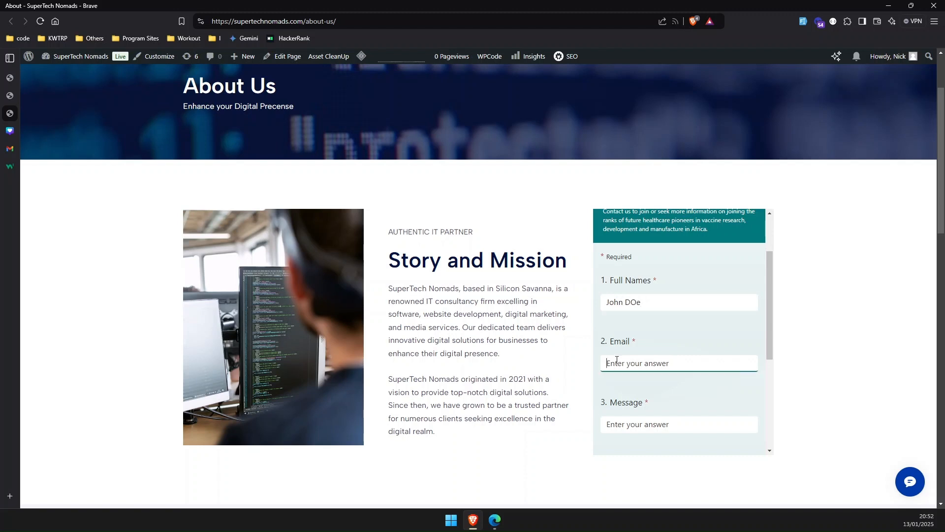
Step: Enter the message hi and submit the embedded form
{"action": "scroll", "coordinate": [661, 383], "scroll_direction": "down", "scroll_amount": 1}
{"action": "type", "text": "hi"}
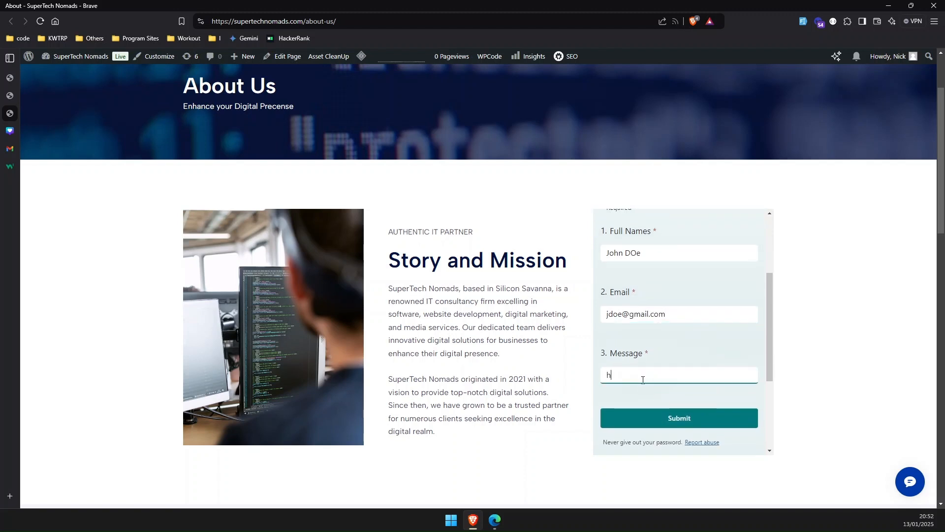
{"action": "left_click", "coordinate": [669, 416]}
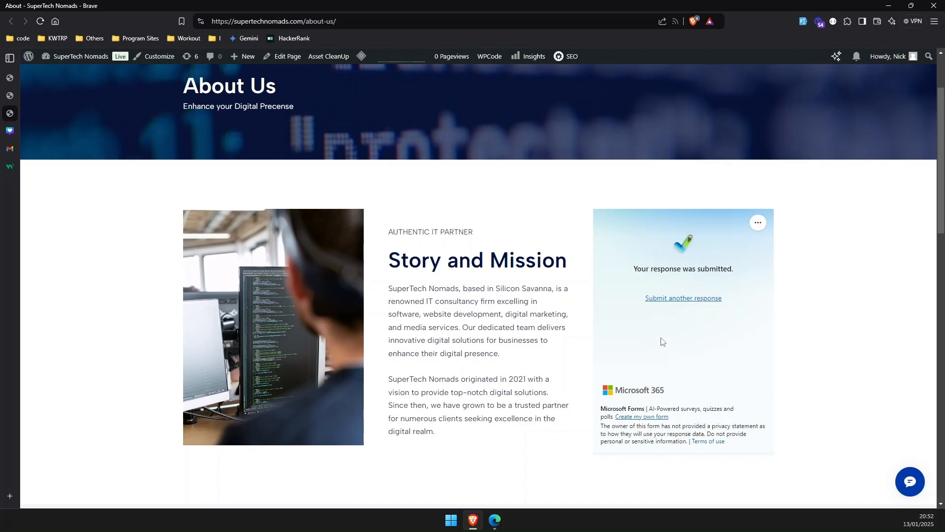
Step: Switch to Microsoft Forms, open the form's responses, refresh them and dismiss the sync notice to check the new submission
{"action": "left_click", "coordinate": [494, 521]}
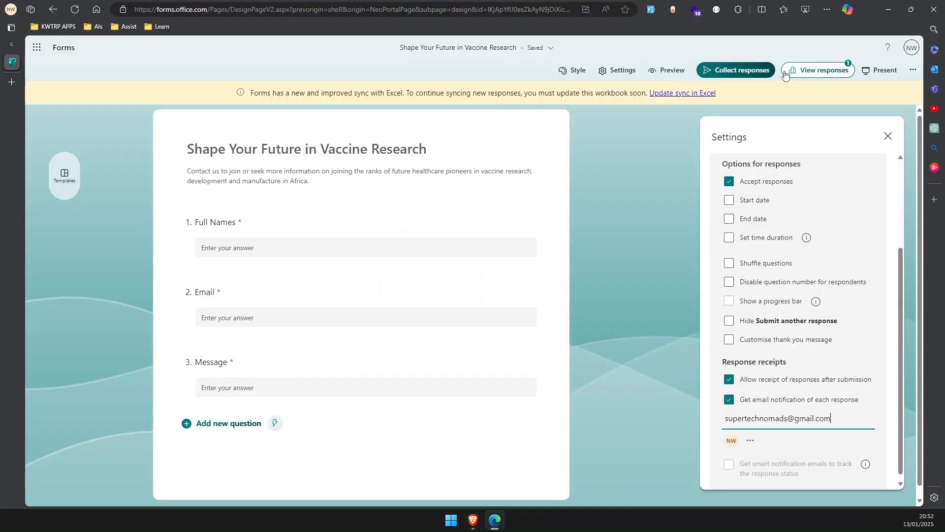
{"action": "left_click", "coordinate": [819, 70]}
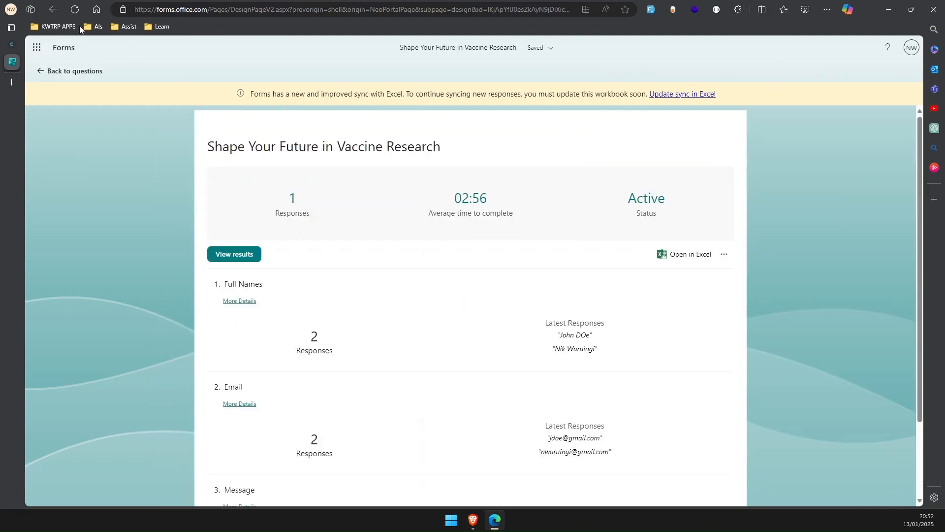
{"action": "left_click", "coordinate": [76, 10]}
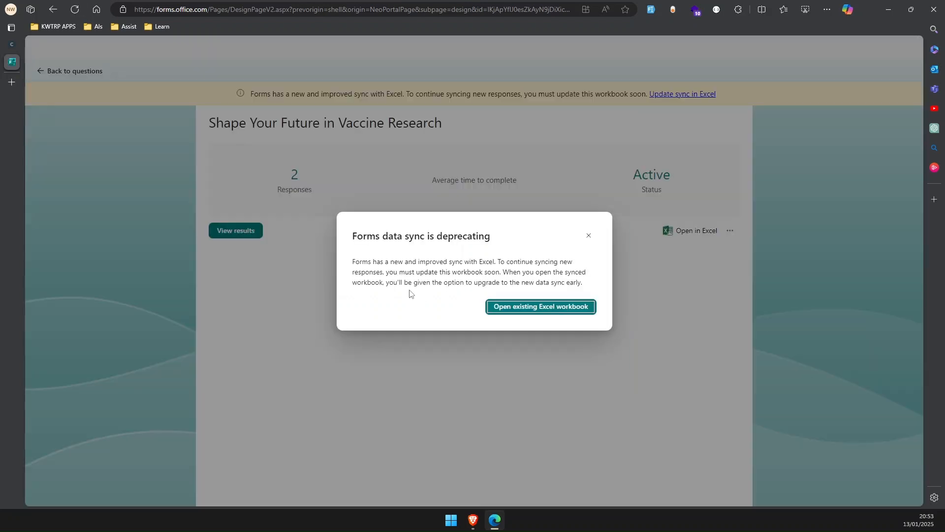
{"action": "left_click", "coordinate": [588, 235]}
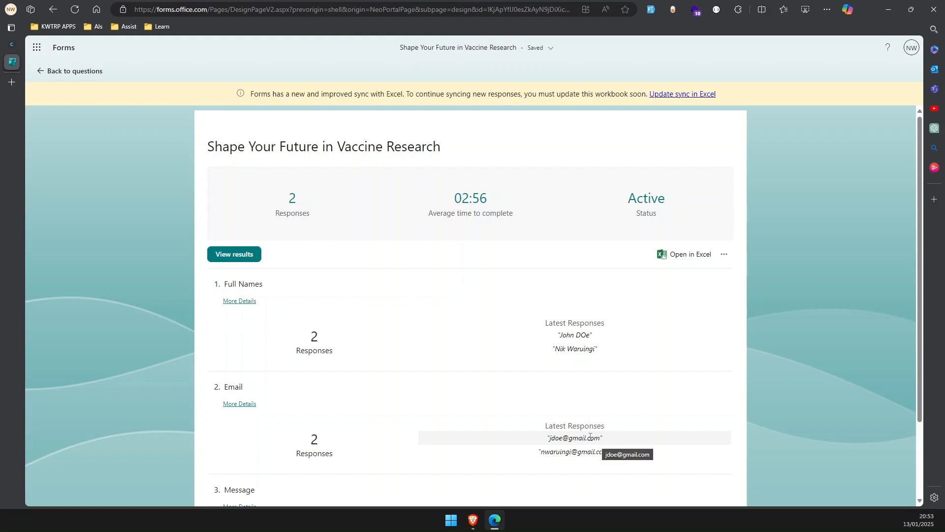
{"action": "left_click", "coordinate": [889, 9]}
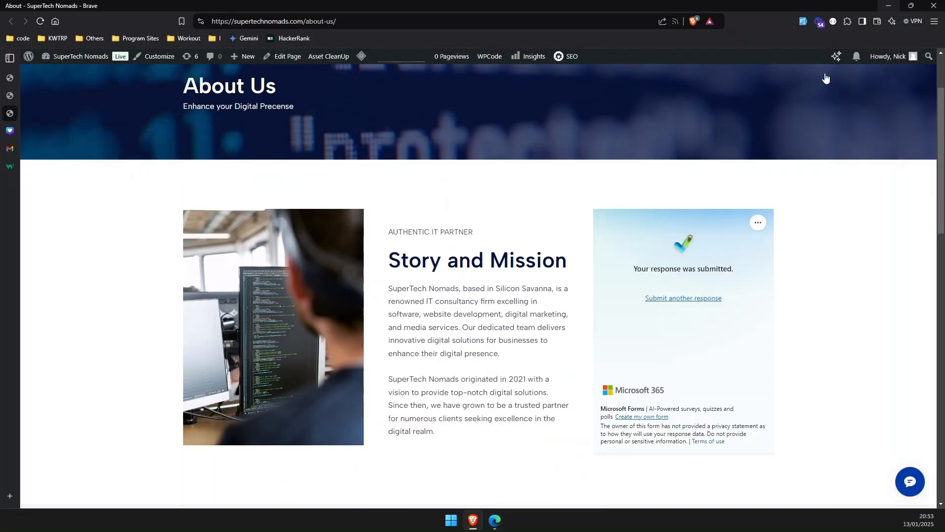